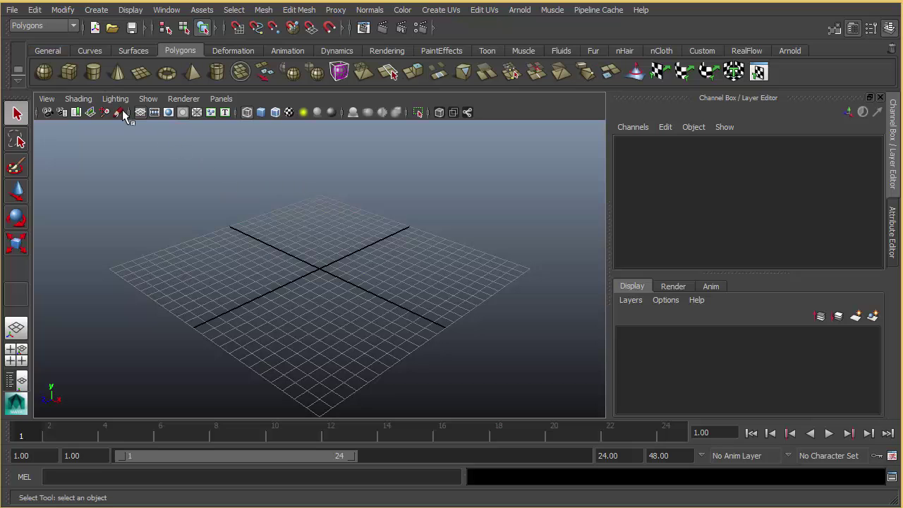
Start opening a scene and switch the browsed location to C:\Program Files\Autodesk
click(12, 9)
click(23, 45)
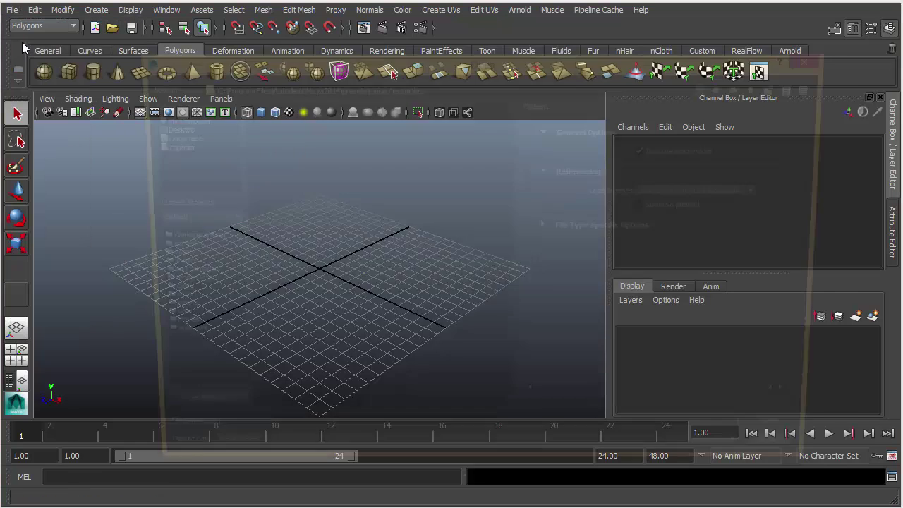
drag(254, 60, 289, 56)
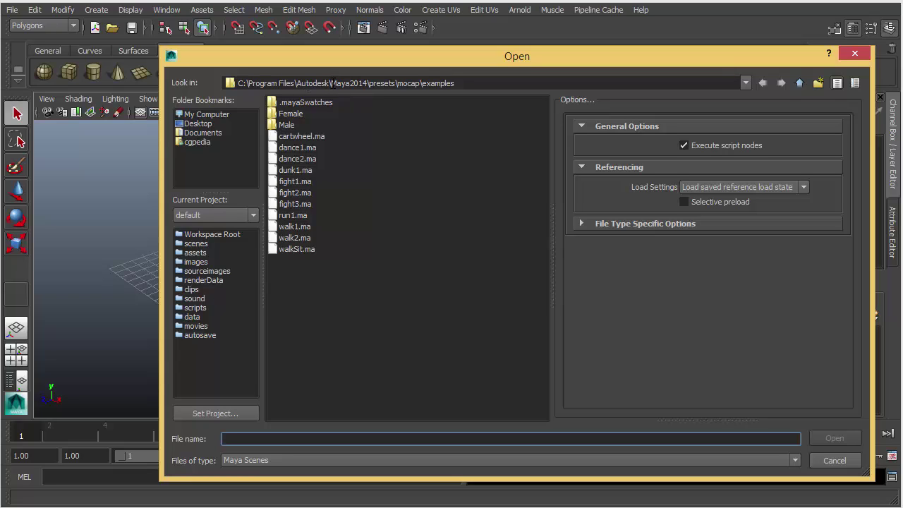
drag(297, 83, 458, 83)
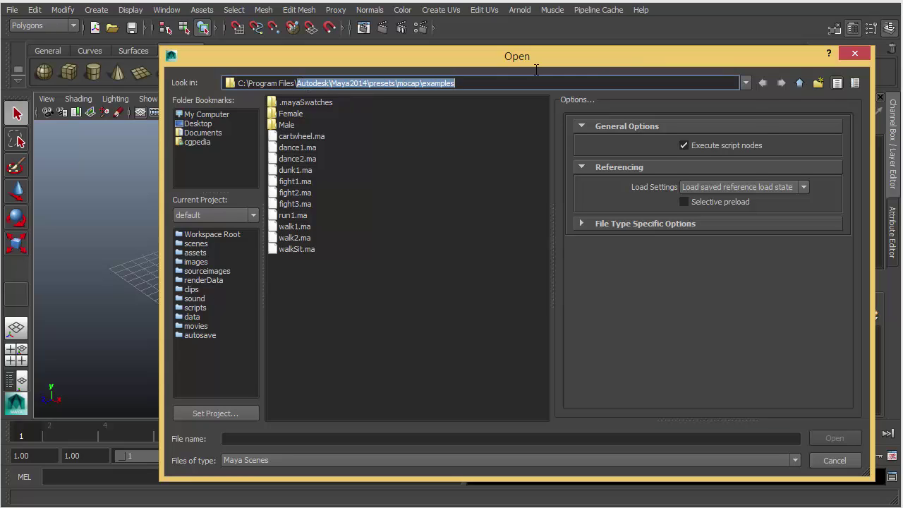
key(BackSpace)
double_click(296, 148)
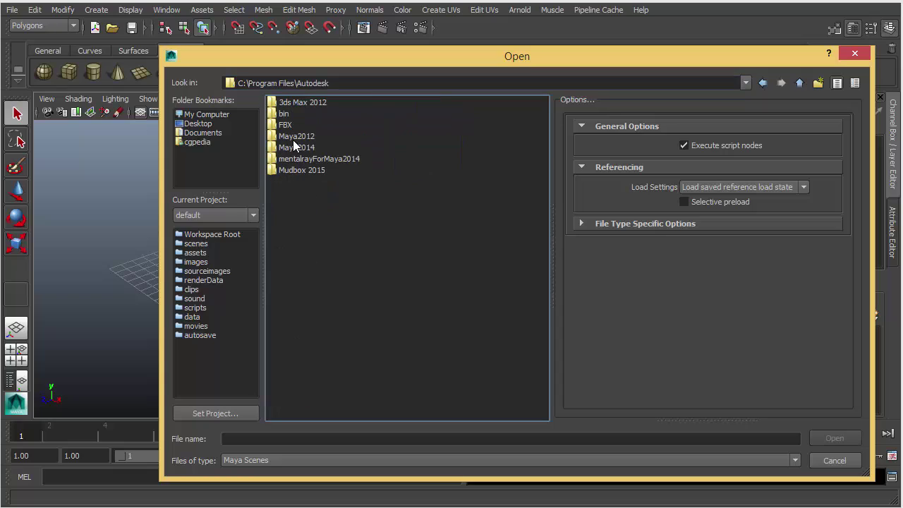
Open the scene dance1.ma from the Maya2014\presets\mocap\examples folder
click(307, 147)
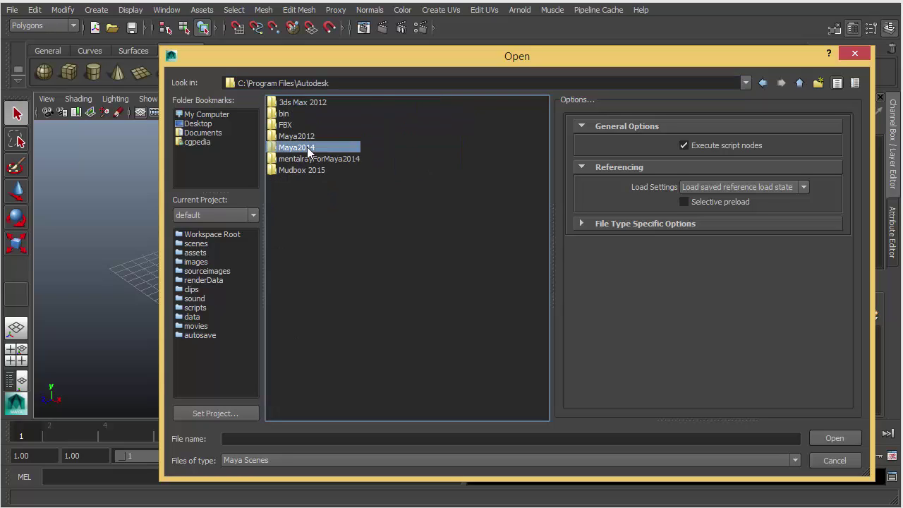
double_click(307, 147)
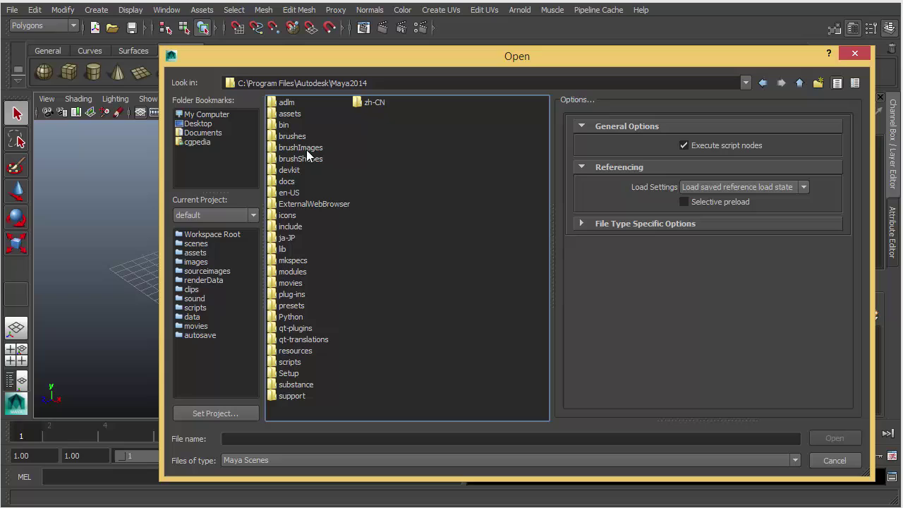
double_click(291, 305)
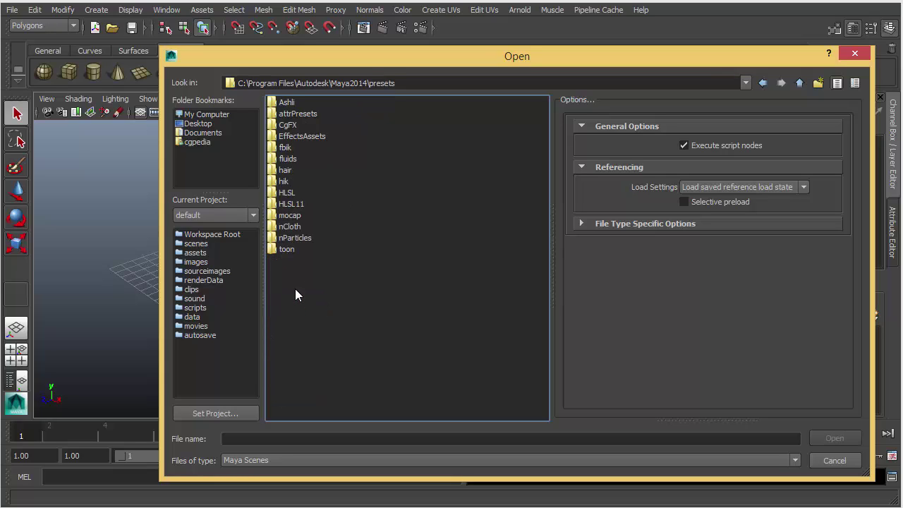
double_click(289, 215)
double_click(292, 102)
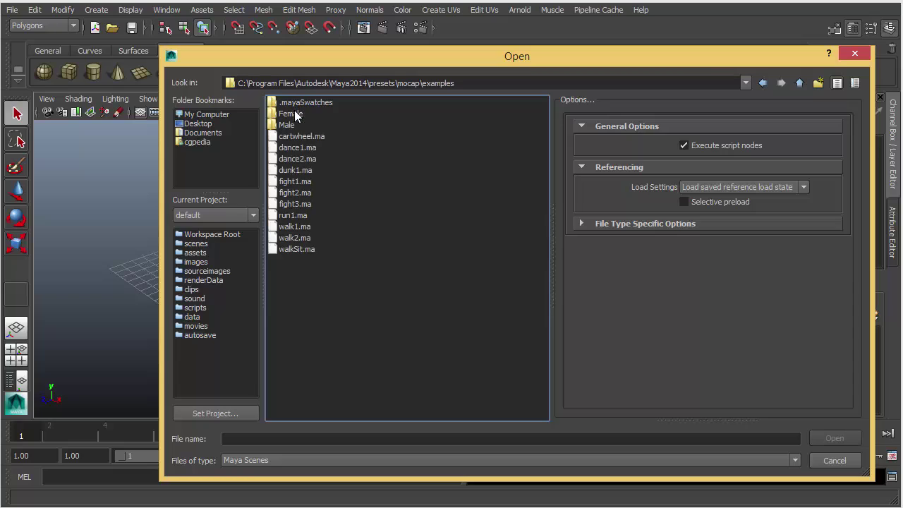
click(304, 149)
double_click(304, 148)
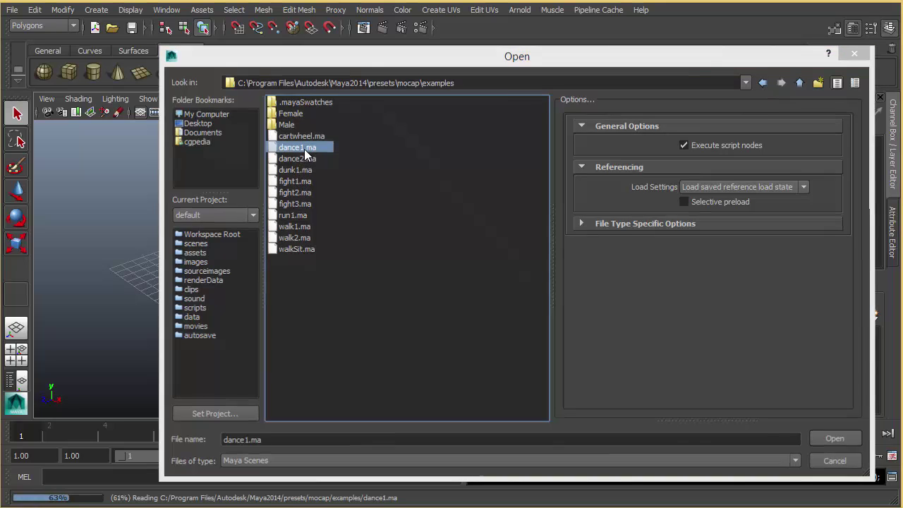
Switch the perspective view of the dancing character to shaded display
alt+right_drag(563, 254, 424, 251)
alt+drag(421, 251, 538, 242)
key(5)
alt+middle_drag(488, 203, 387, 201)
alt+drag(393, 201, 455, 199)
alt+right_drag(456, 204, 355, 200)
alt+middle_drag(354, 201, 356, 211)
Play the dance animation, stop it and scrub back to frame 31
key(alt+v)
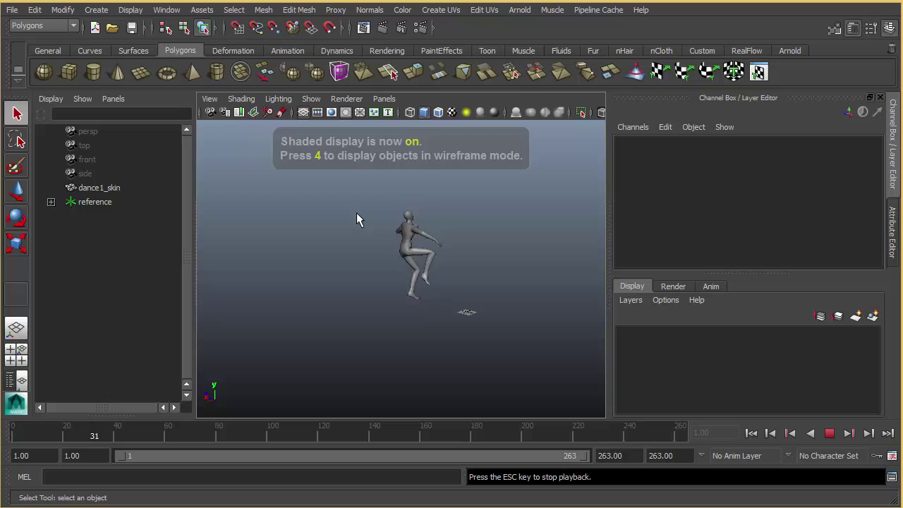
key(Escape)
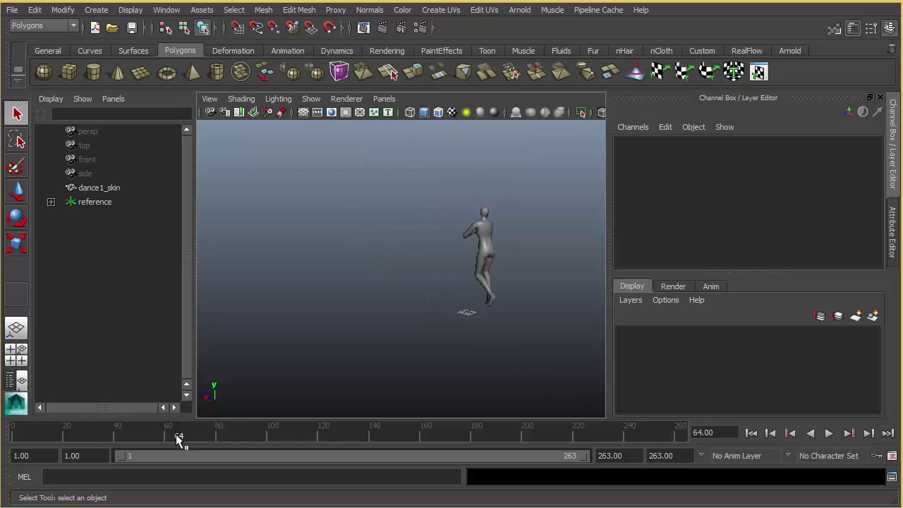
drag(178, 439, 97, 441)
alt+drag(325, 281, 407, 272)
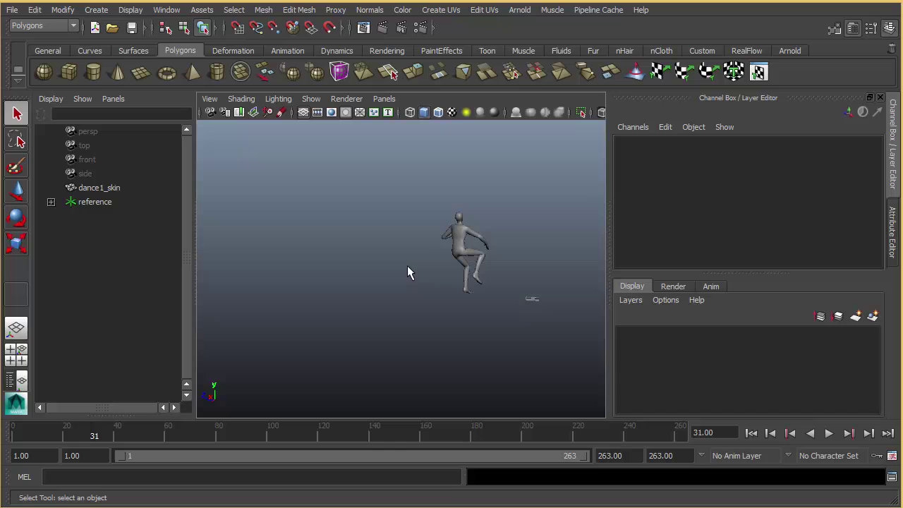
Hide the joints in the perspective view, using wireframe display to inspect the skeleton before returning to shaded display
click(459, 258)
scroll(393, 248, up, 6)
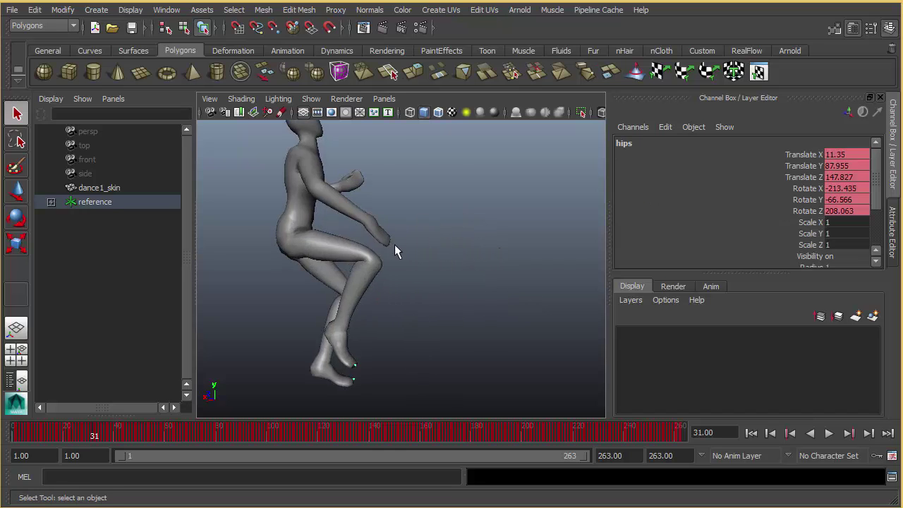
key(4)
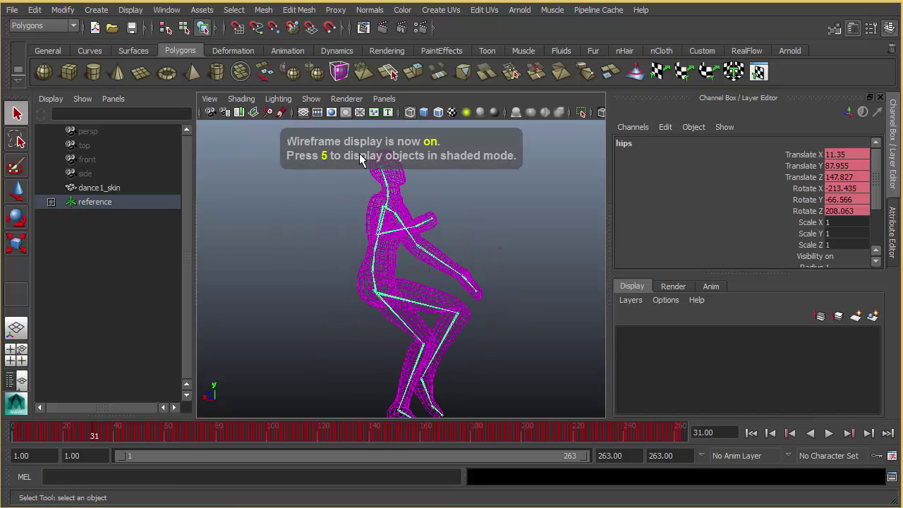
click(314, 100)
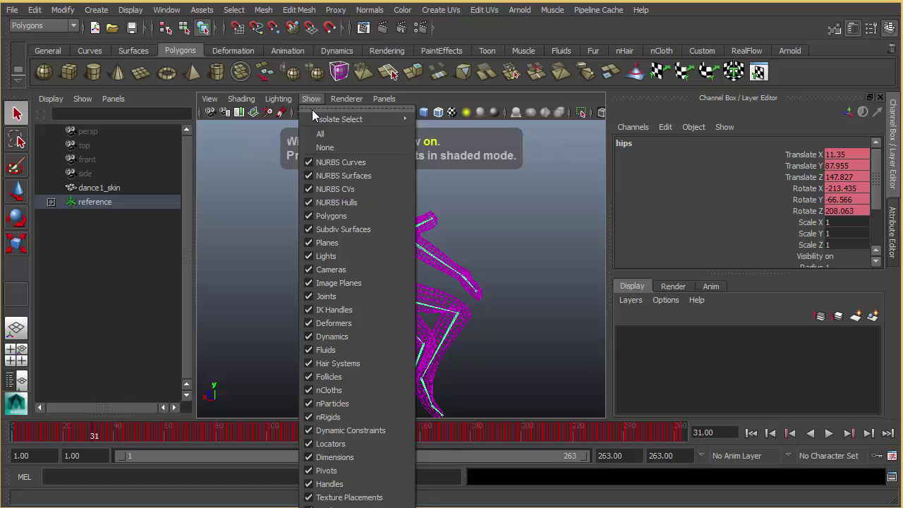
click(332, 298)
click(379, 286)
scroll(374, 275, down, 4)
key(5)
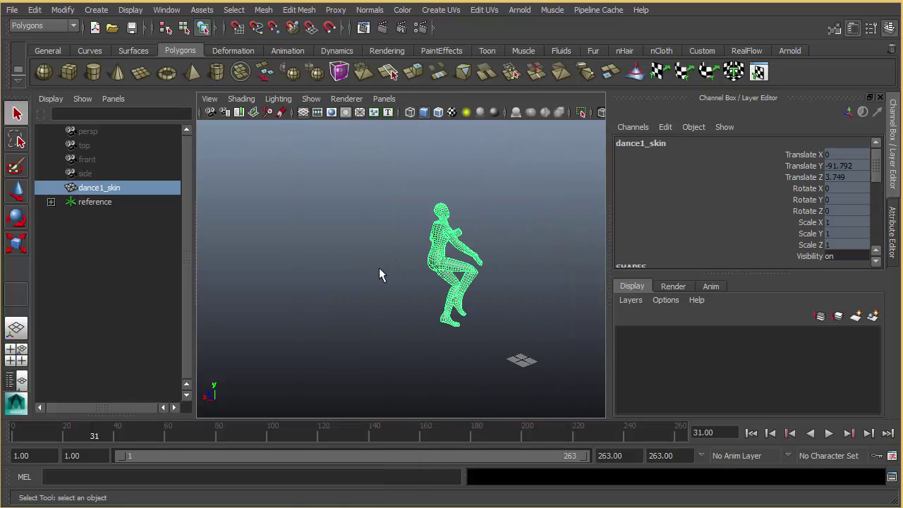
Select the character's mesh and rewind the animation to frame 1
click(379, 268)
click(474, 256)
alt+drag(418, 258, 426, 283)
scroll(363, 253, up, 4)
scroll(400, 268, down, 3)
click(751, 434)
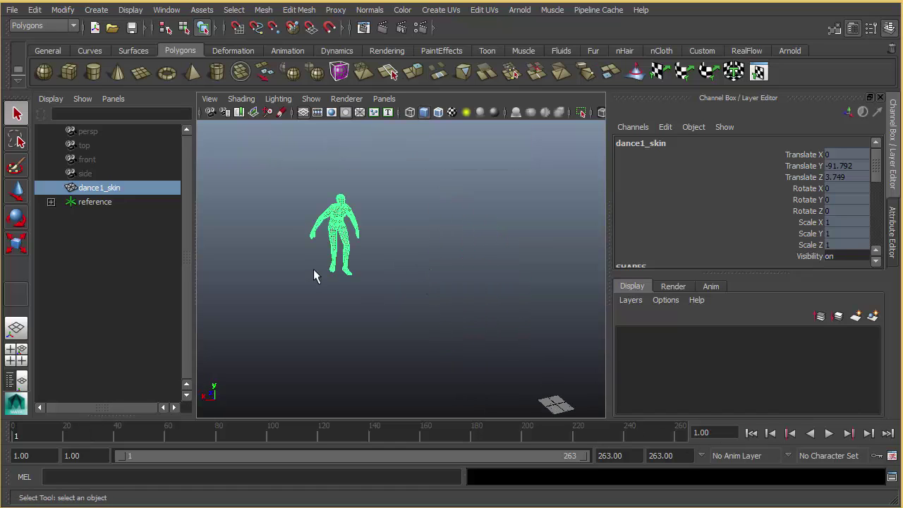
alt+middle_drag(317, 276, 426, 275)
scroll(427, 276, up, 5)
alt+middle_drag(448, 227, 475, 305)
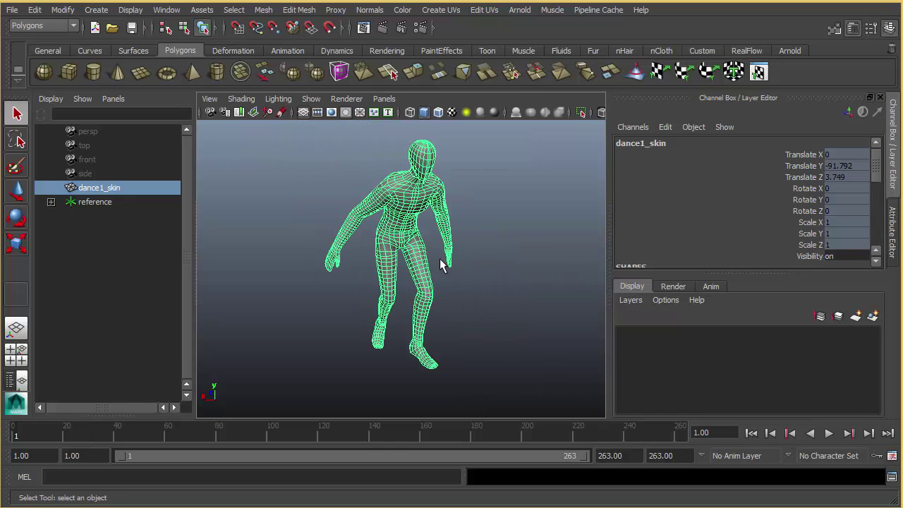
alt+middle_drag(440, 260, 433, 286)
Select all vertices of the character's mesh, apply Split Vertex to them and return to object mode
mouse_move(399, 268)
right_down()
mouse_move(398, 252)
mouse_move(318, 240)
right_up()
drag(283, 138, 512, 429)
shift+right_click(500, 272)
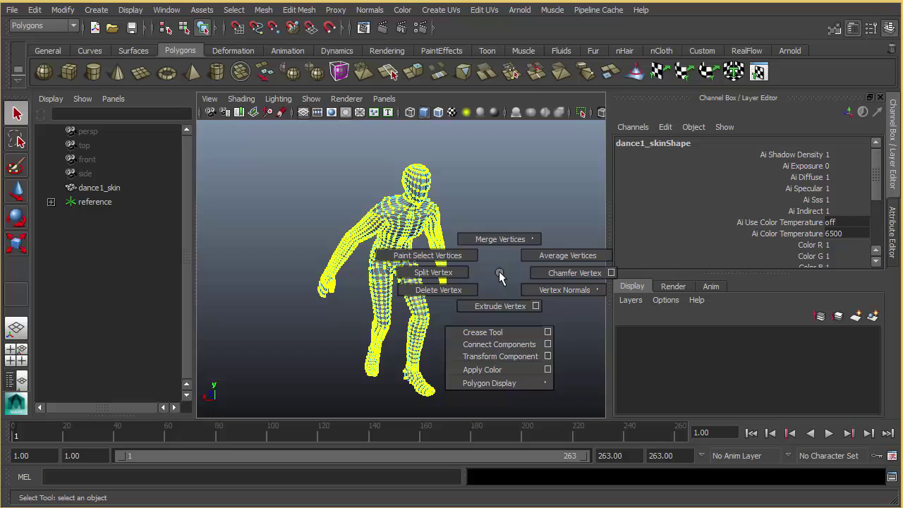
shift+right_drag(499, 274, 582, 249)
key(F8)
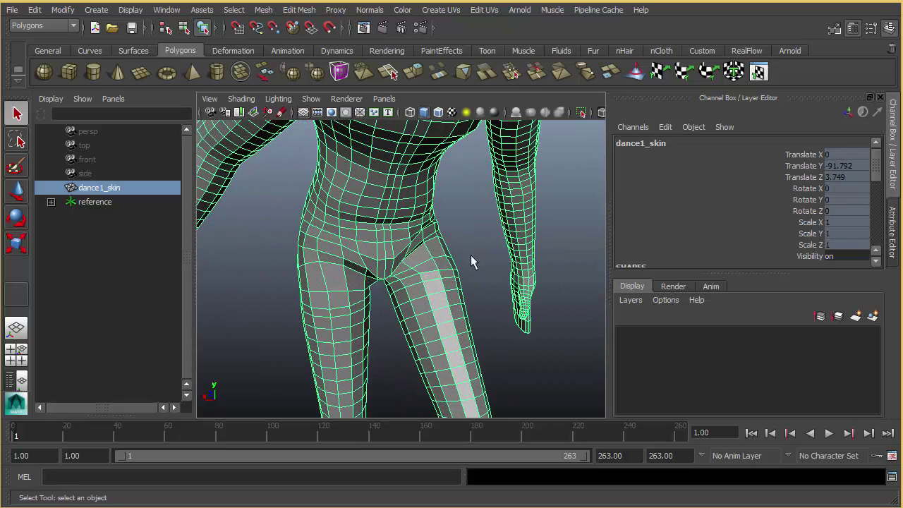
Try moving a single face on the character's upper thigh and undo the move
right_drag(444, 264, 441, 290)
click(449, 267)
key(w)
middle_drag(484, 278, 501, 273)
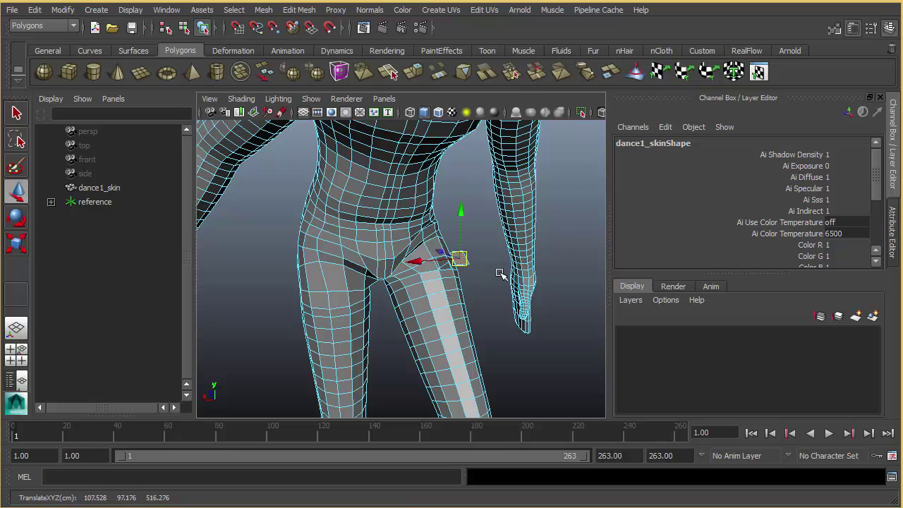
key(ctrl+z)
alt+right_drag(500, 272, 427, 182)
alt+right_drag(520, 205, 368, 220)
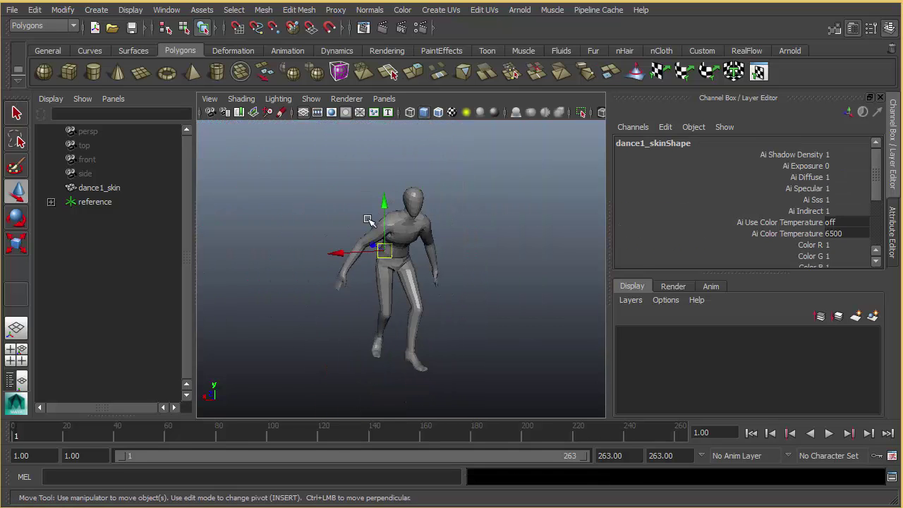
Play the animation with the character's mesh selected, stop it and rewind to frame 1
click(409, 220)
alt+drag(454, 224, 563, 234)
alt+middle_drag(562, 234, 613, 205)
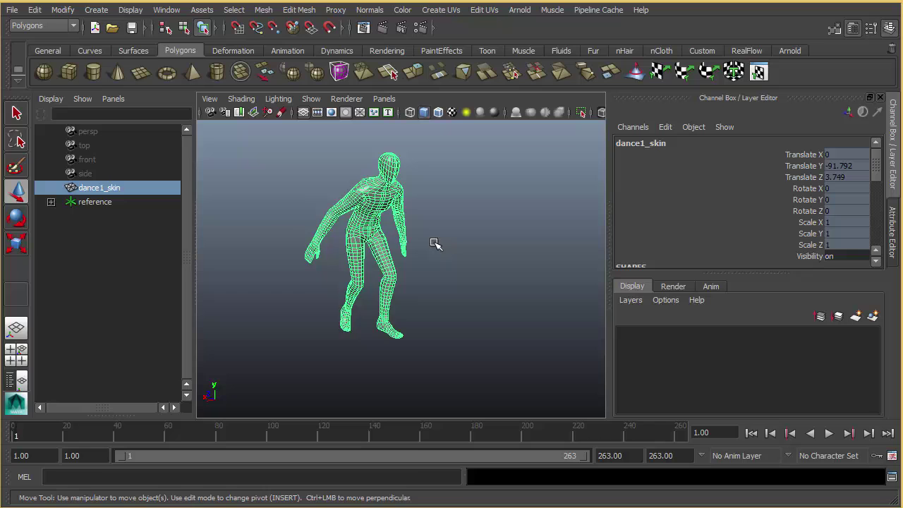
alt+middle_drag(435, 244, 386, 234)
alt+right_drag(456, 256, 413, 266)
alt+middle_drag(417, 265, 379, 271)
alt+right_drag(438, 274, 350, 273)
key(alt+v)
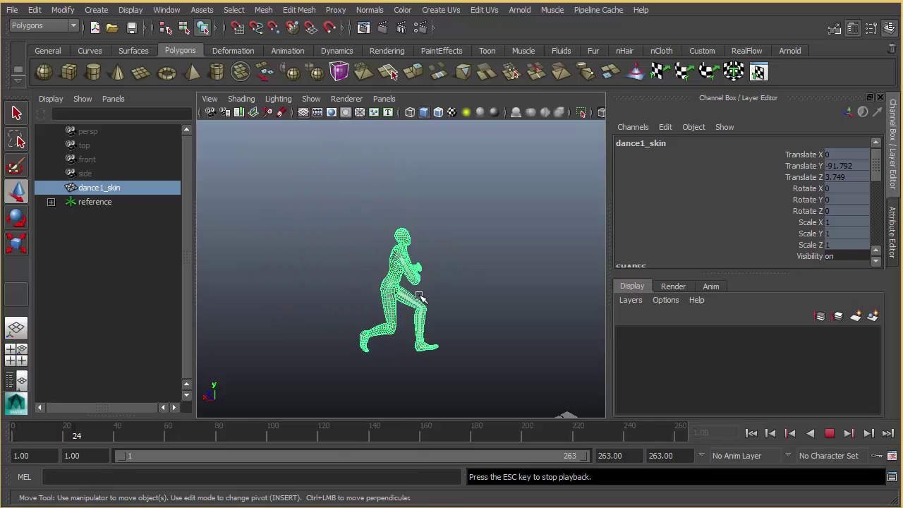
key(Escape)
click(546, 278)
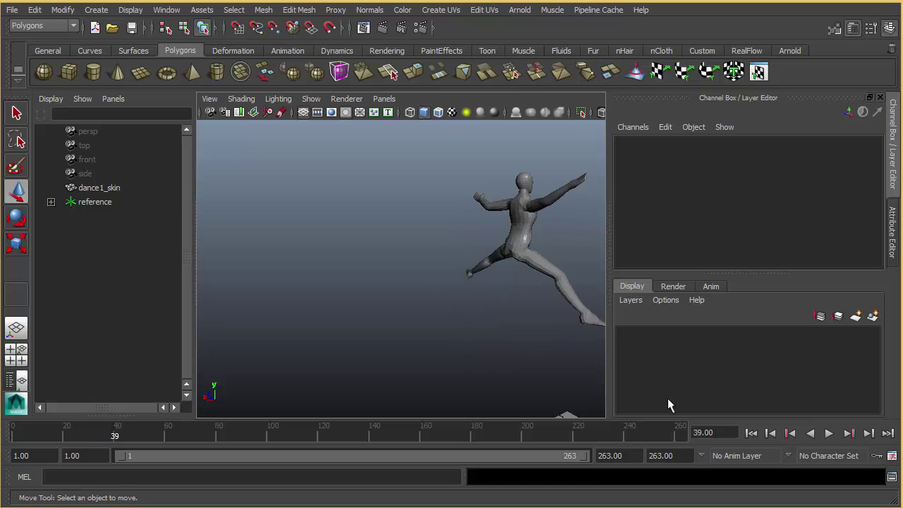
click(751, 433)
Convert the character's mesh to an nCloth object and play the simulation briefly
click(326, 240)
key(space)
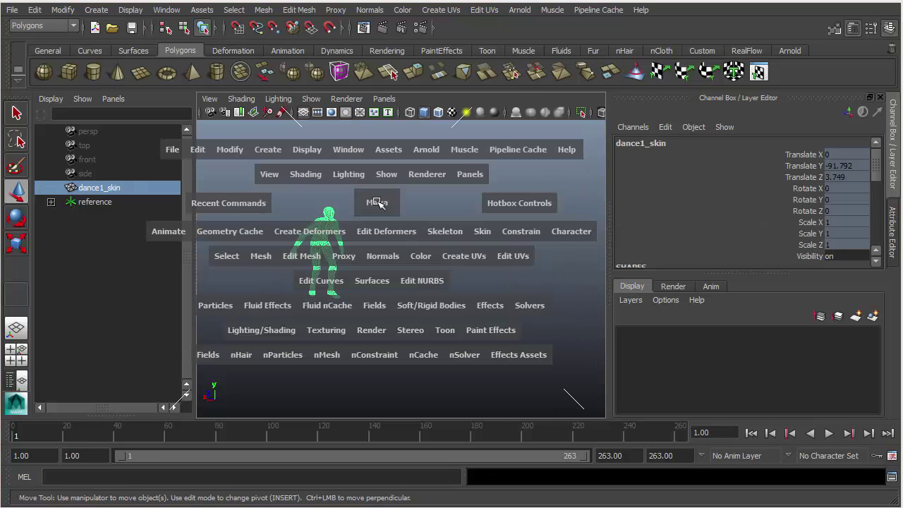
click(326, 354)
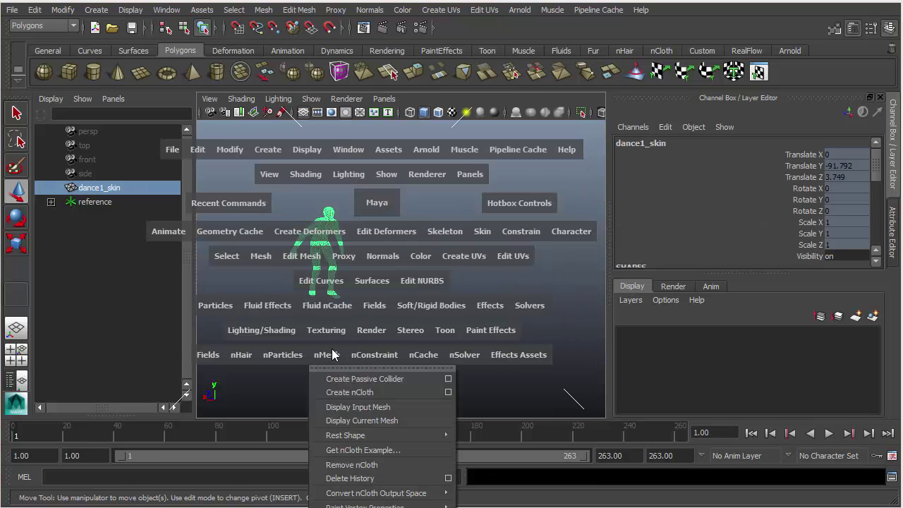
click(353, 390)
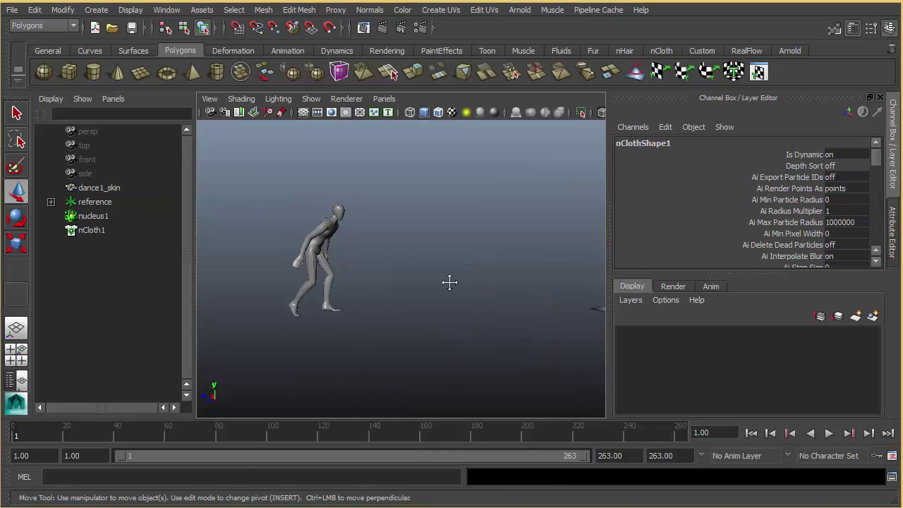
key(alt+v)
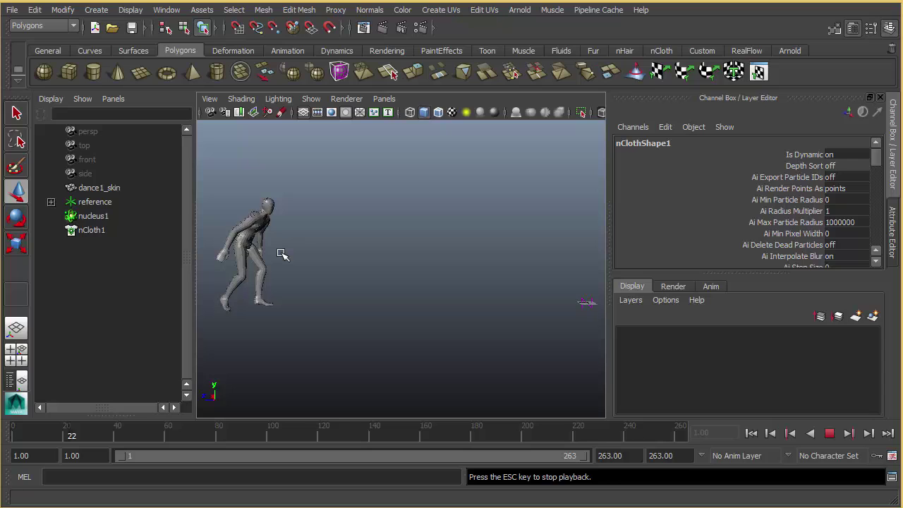
key(Escape)
Set the Space Scale of the nucleus1 solver to 0.100 in the character mesh's attributes
click(263, 204)
key(ctrl+a)
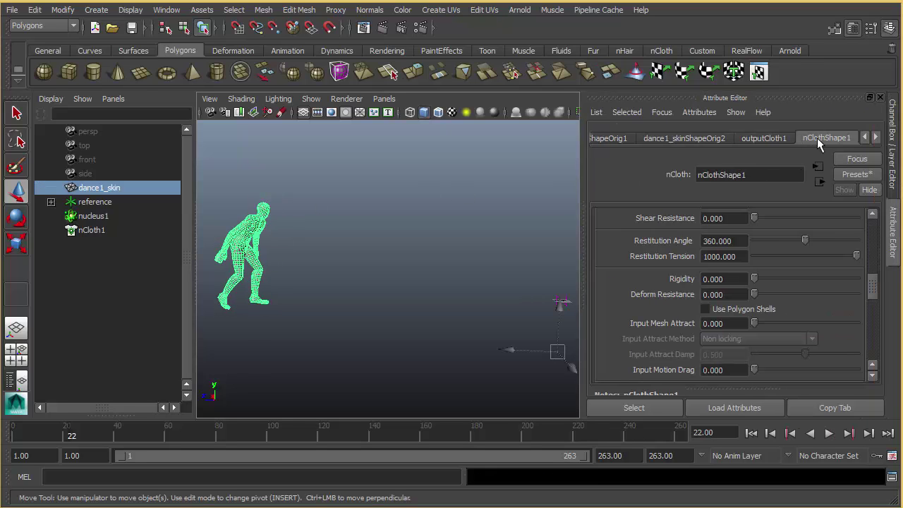
click(875, 137)
click(875, 138)
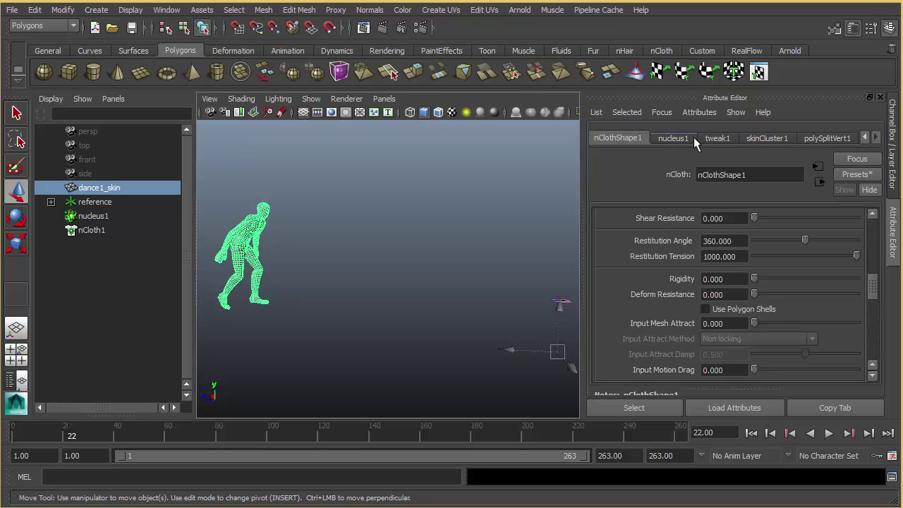
click(668, 140)
scroll(734, 300, down, 10)
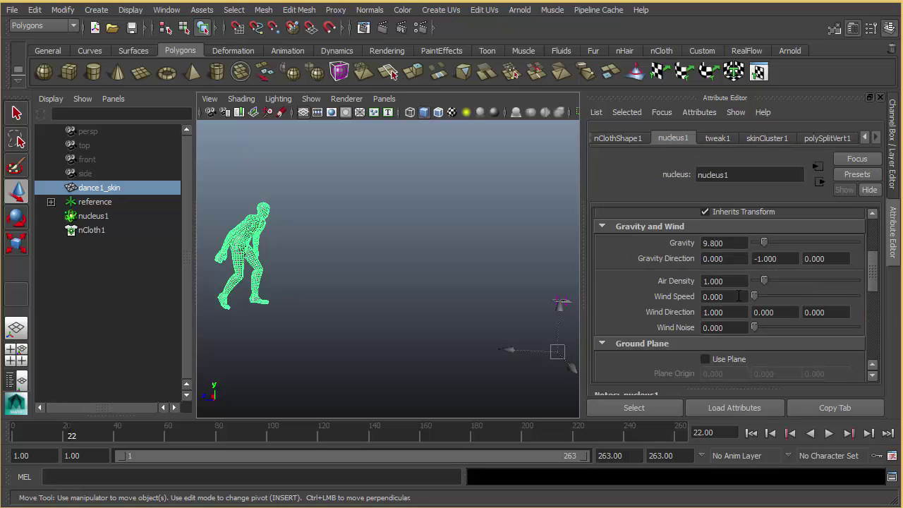
scroll(731, 300, down, 3)
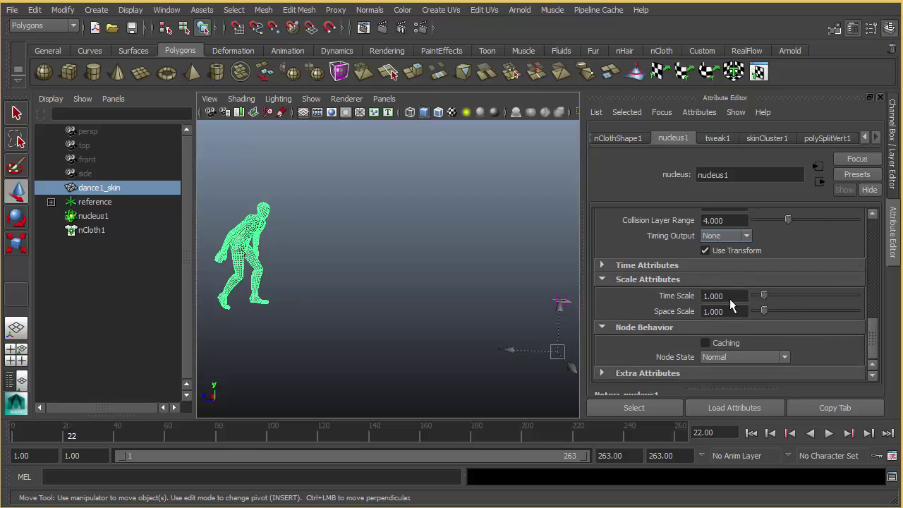
drag(730, 311, 703, 313)
text(0.100)
key(Return)
alt+middle_drag(271, 245, 273, 227)
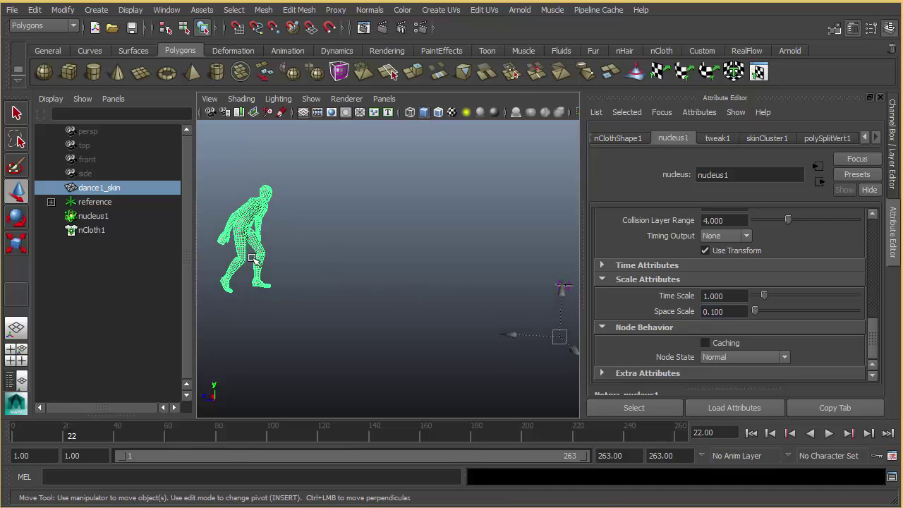
alt+drag(462, 291, 482, 306)
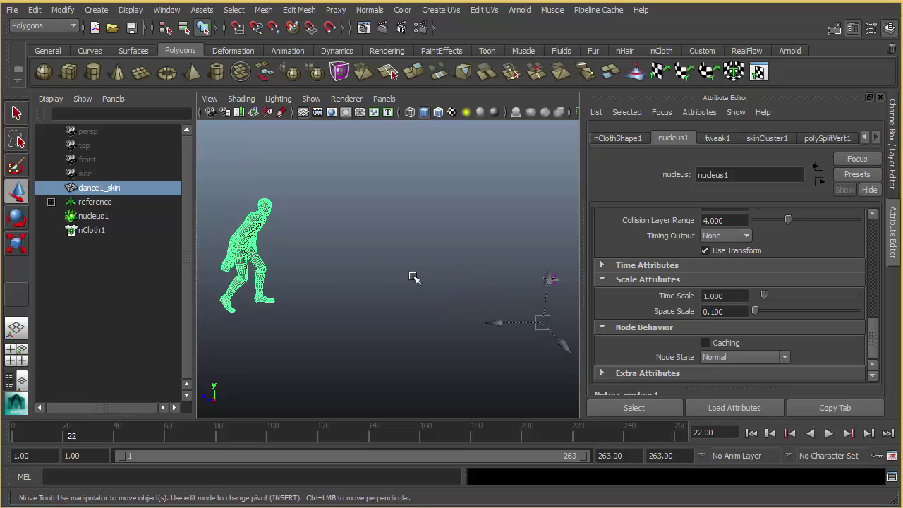
Try a Space Scale of 10 on the nucleus1 solver, and restore it to 0.1
alt+drag(307, 259, 358, 266)
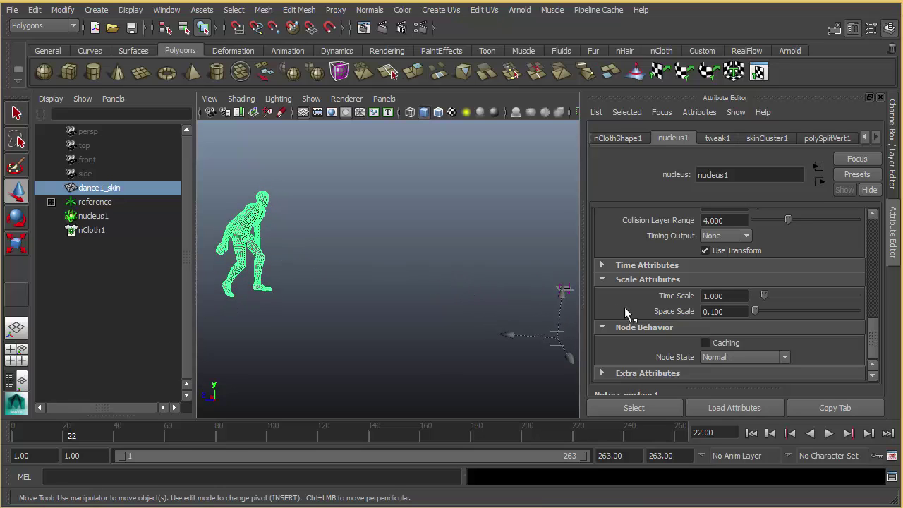
click(706, 312)
text(10)
key(Return)
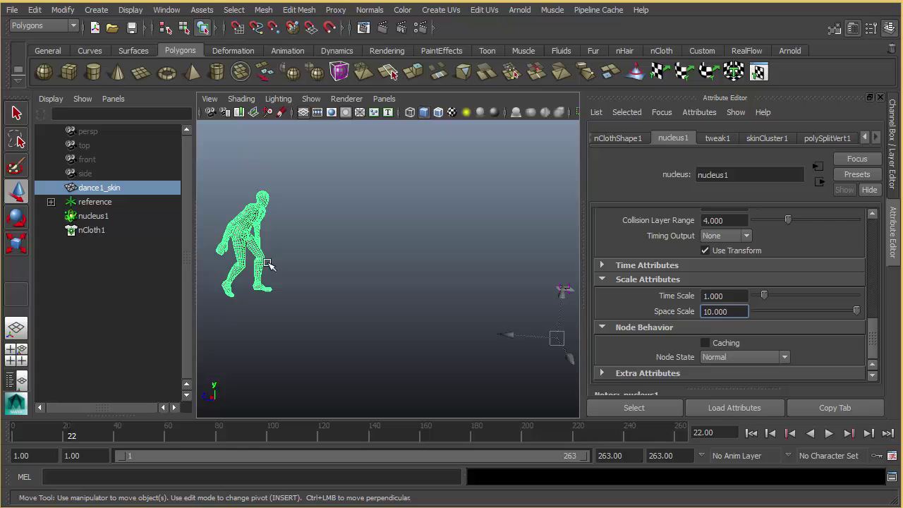
alt+drag(236, 239, 247, 243)
click(721, 311)
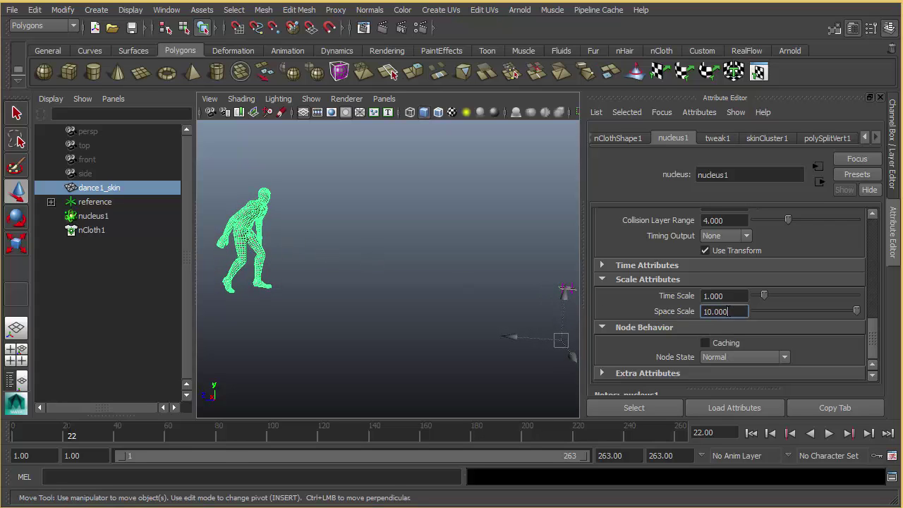
text(,1)
key(Return)
alt+middle_drag(265, 248, 359, 256)
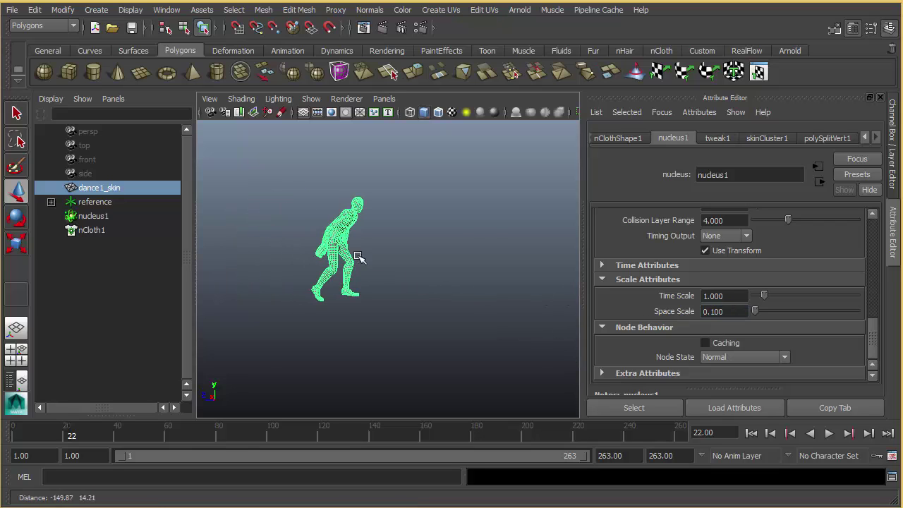
Review the nClothShape1 attributes up to the Collisions settings and deselect the character's mesh
click(614, 140)
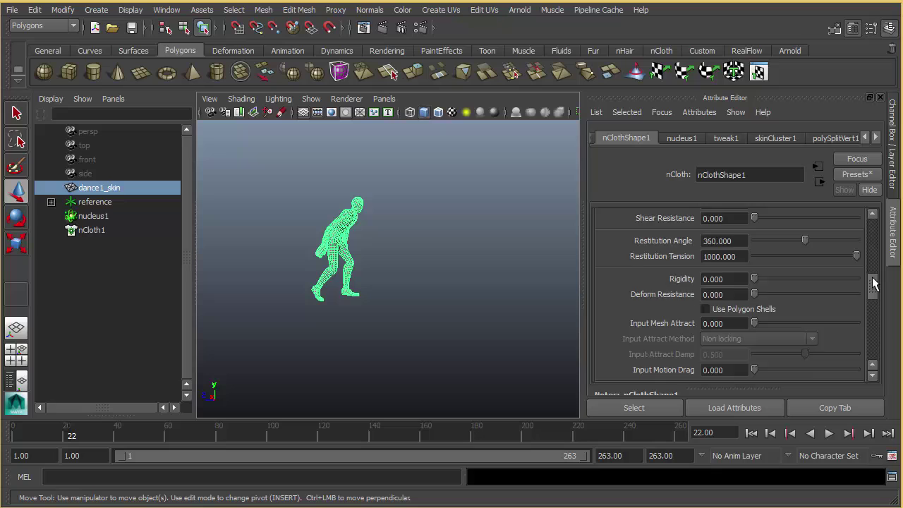
drag(874, 283, 873, 233)
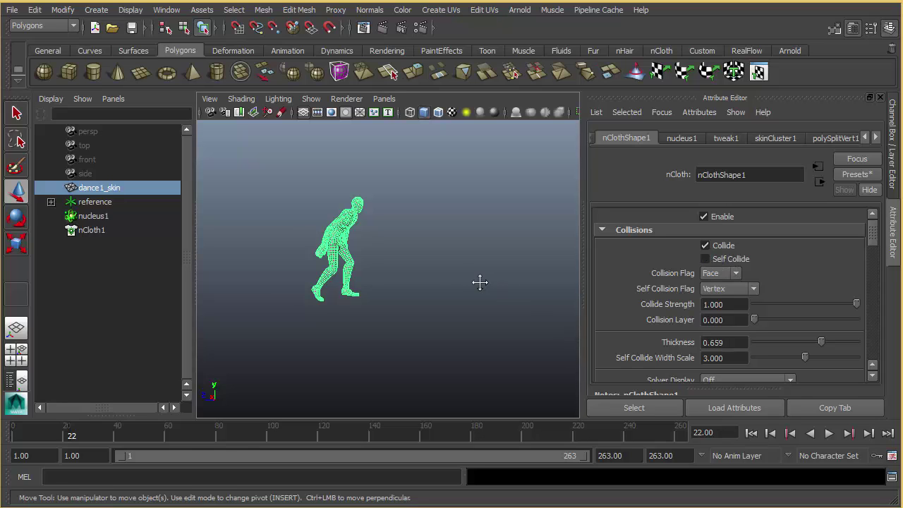
alt+middle_drag(480, 282, 441, 273)
click(481, 332)
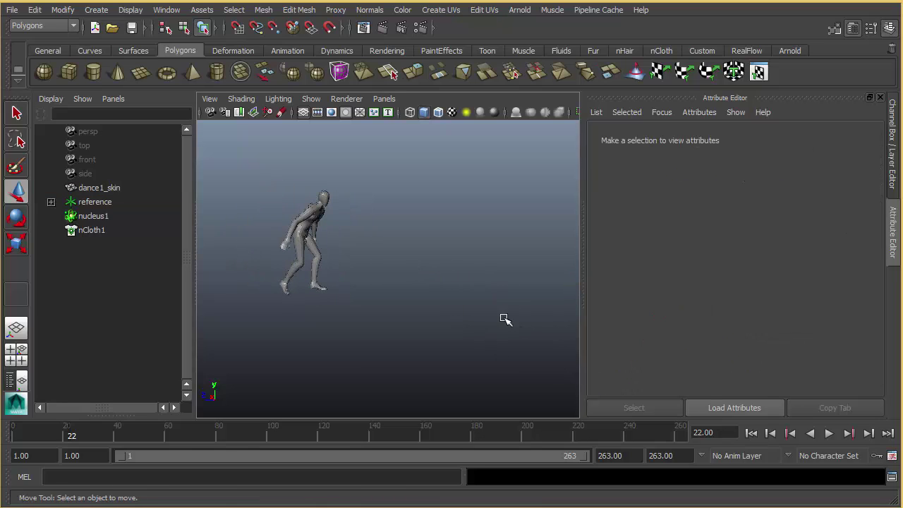
Play the cloth simulation from frame 1, stop it past frame 40 and rewind to frame 1
click(750, 434)
key(alt+v)
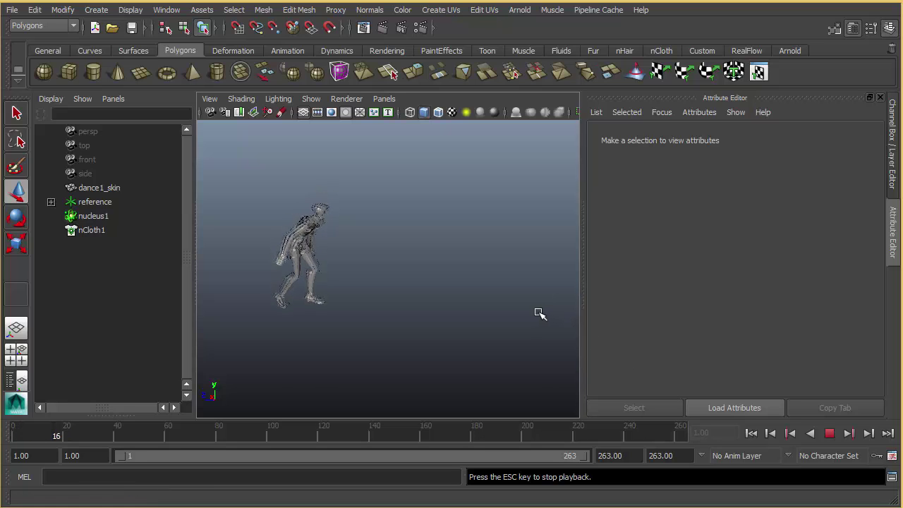
key(Escape)
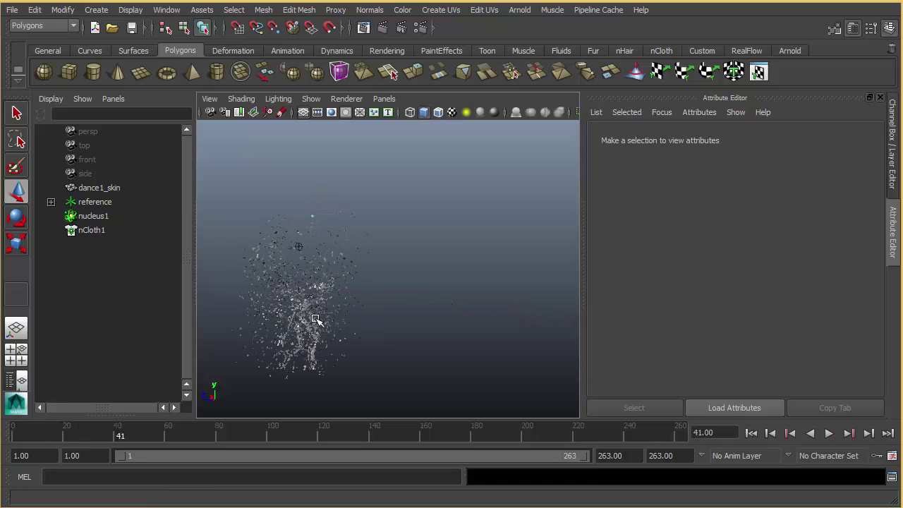
key(alt+v)
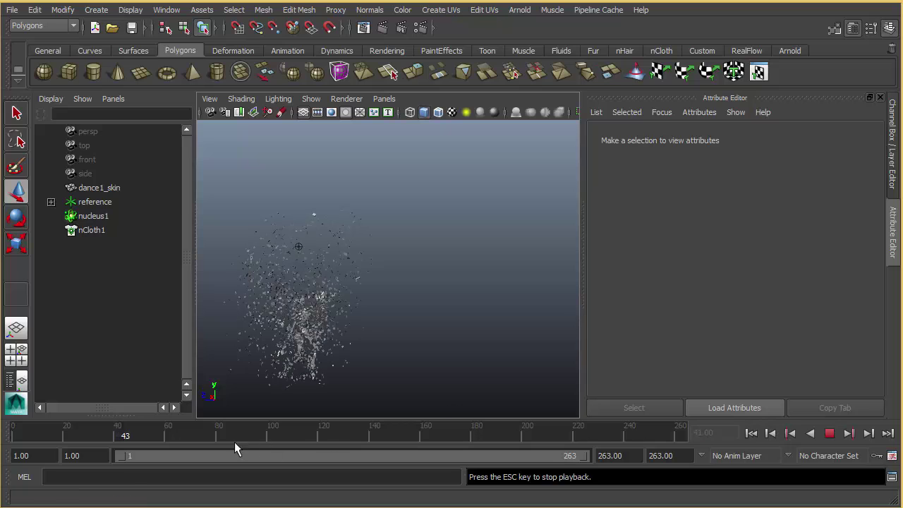
key(Escape)
click(750, 433)
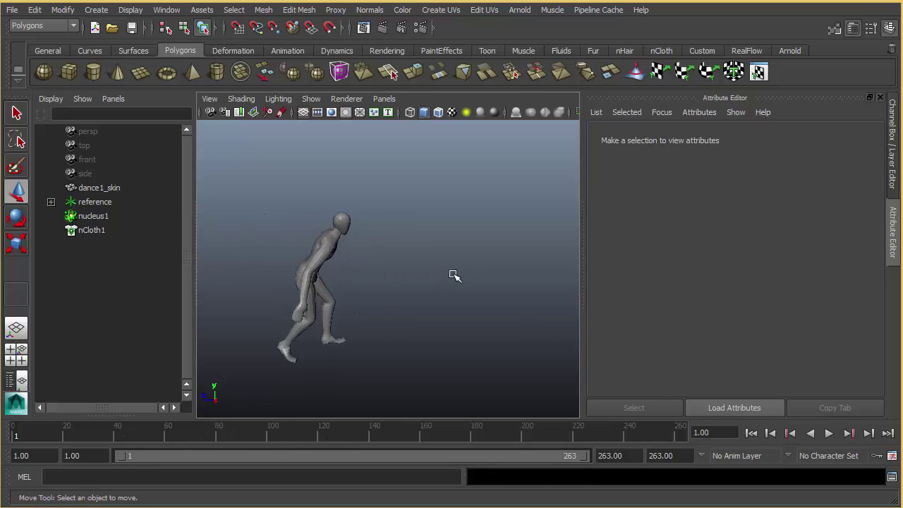
alt+drag(453, 275, 389, 241)
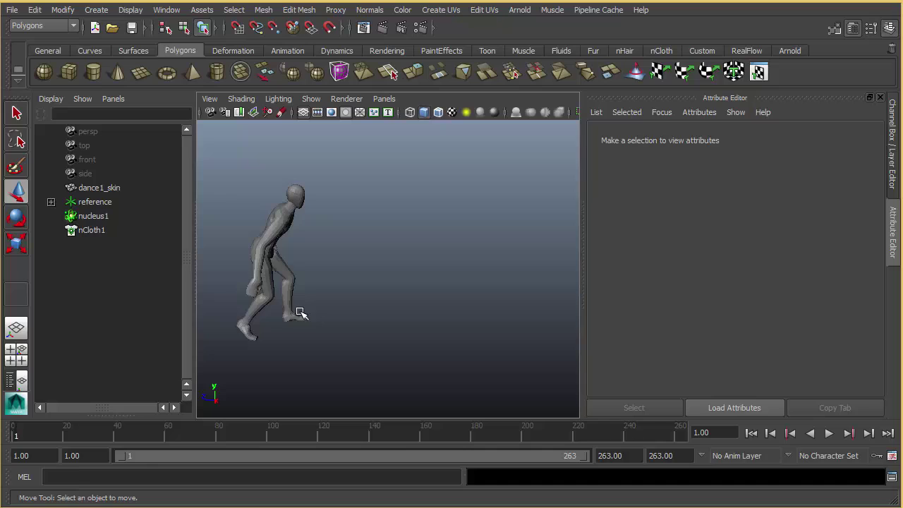
alt+drag(334, 300, 302, 314)
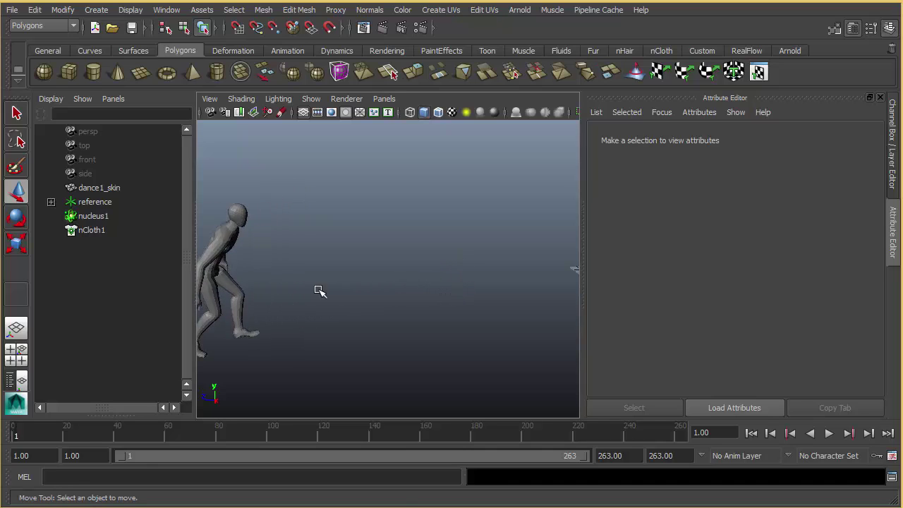
Select the character's mesh and set the Input Mesh Attract of nClothShape1 to 1
click(215, 240)
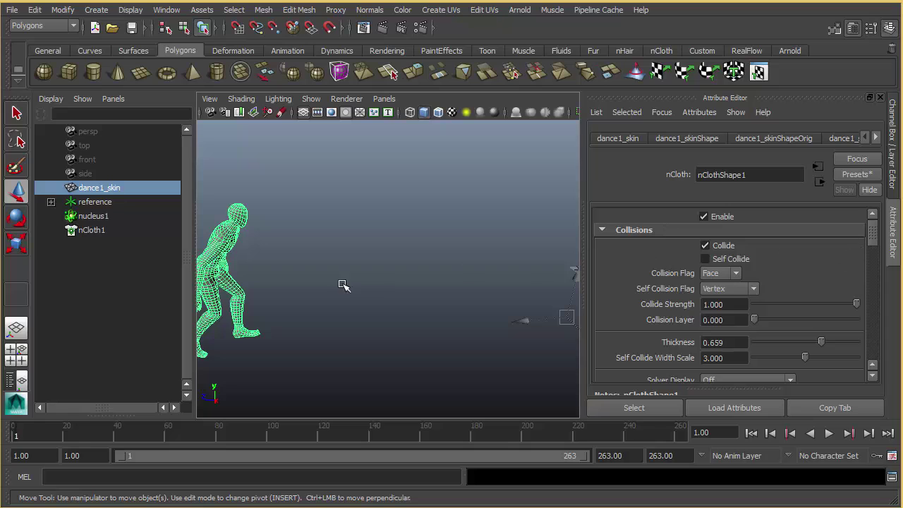
drag(868, 245, 865, 302)
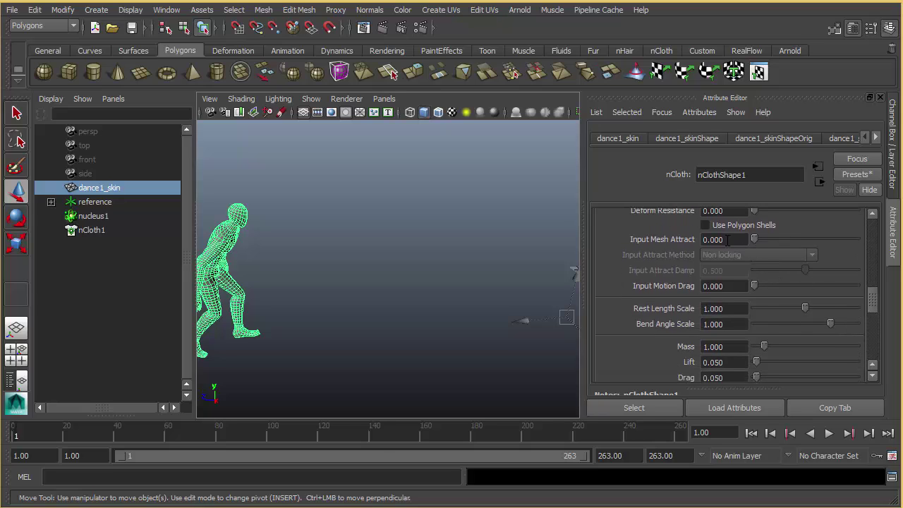
drag(755, 240, 858, 240)
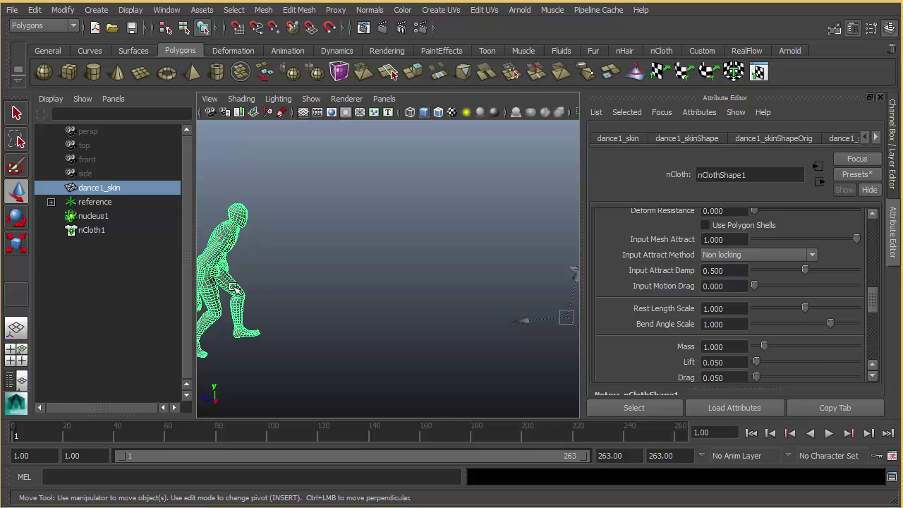
key(a)
alt+middle_drag(263, 274, 288, 272)
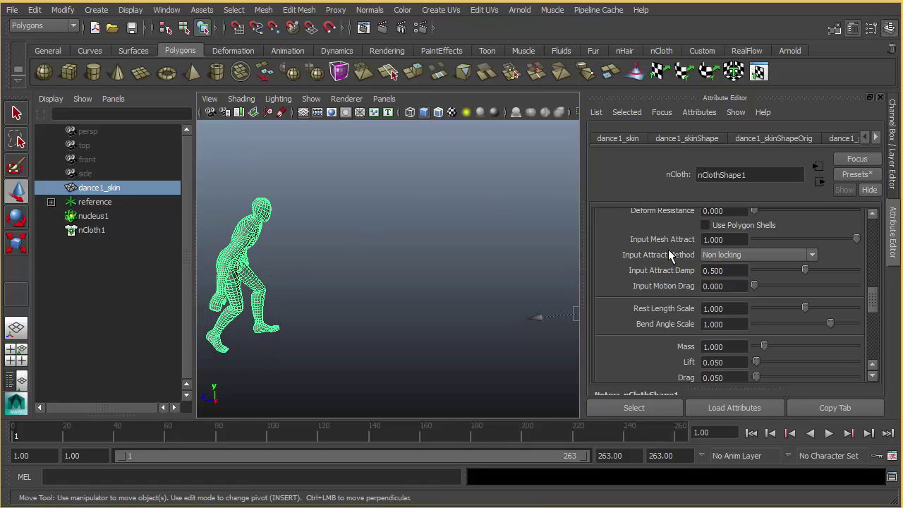
alt+middle_drag(420, 254, 505, 252)
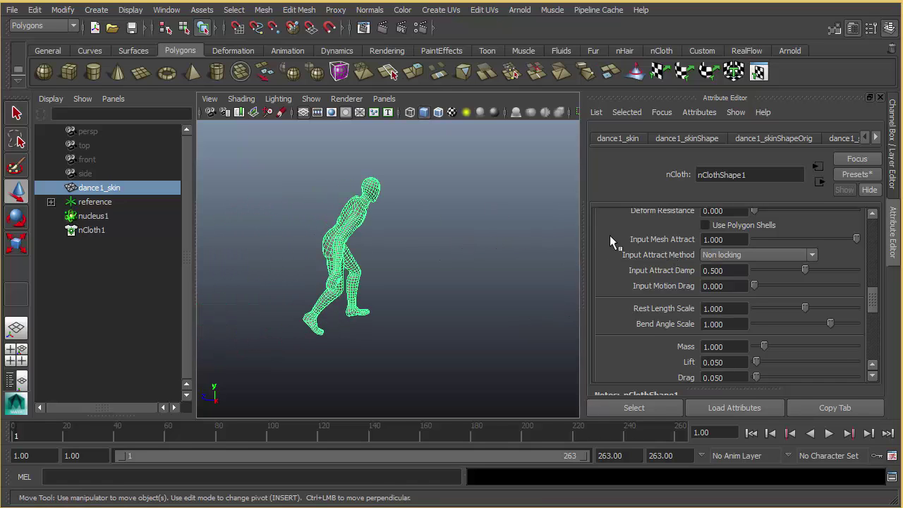
click(735, 240)
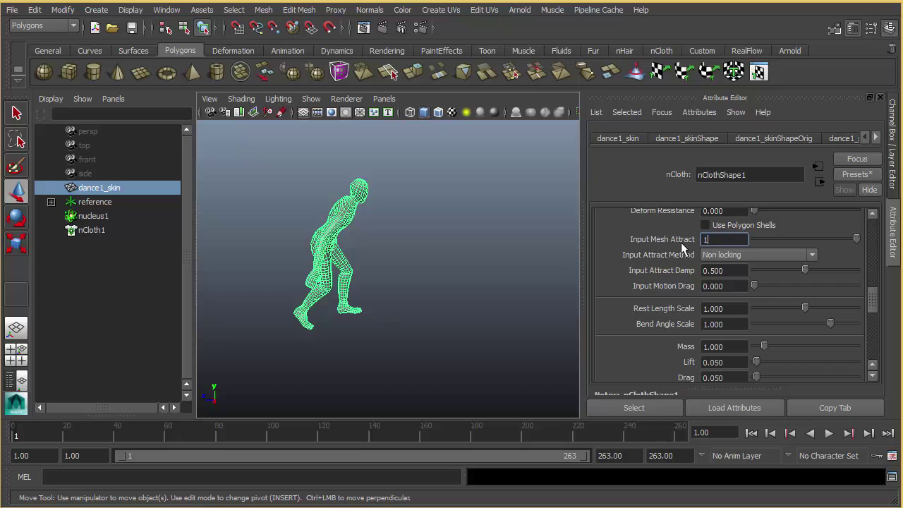
Set the Input Attract Method to "Lock values of 1.0 or greater" and the Input Attract Damp to 0
click(720, 255)
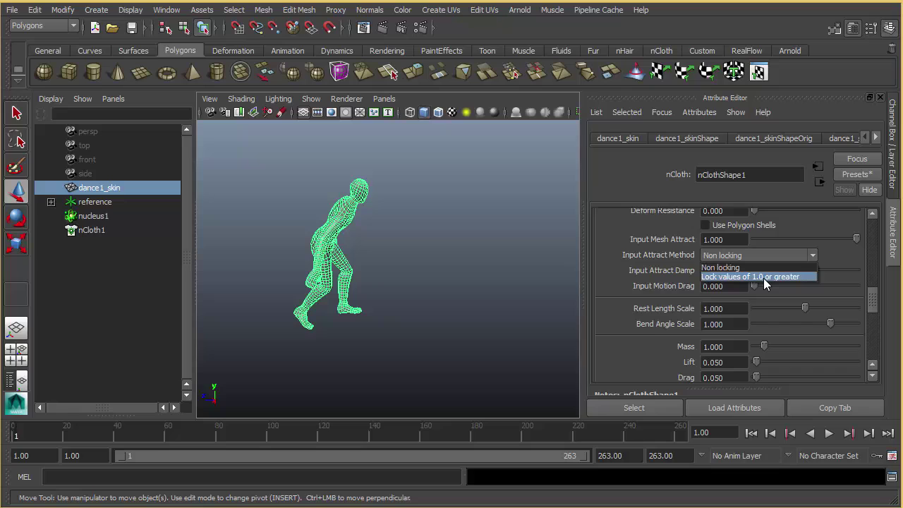
click(784, 278)
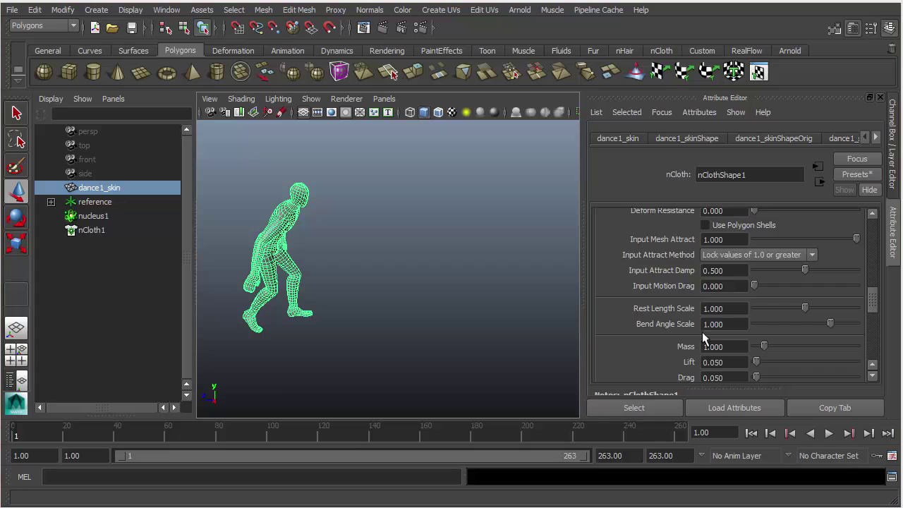
click(734, 271)
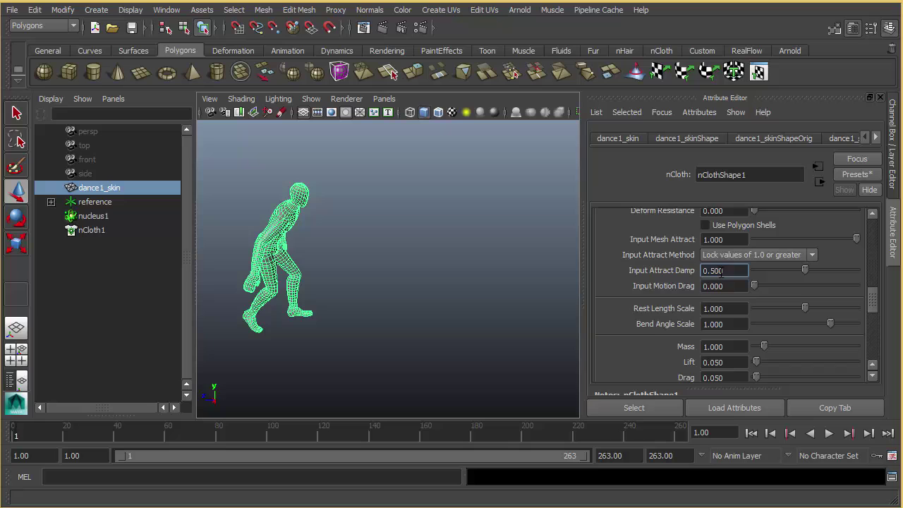
drag(721, 271, 695, 286)
text(0)
key(Return)
Play the simulation with the locked input attract, stop it at frame 73 and deselect the mesh
key(alt+v)
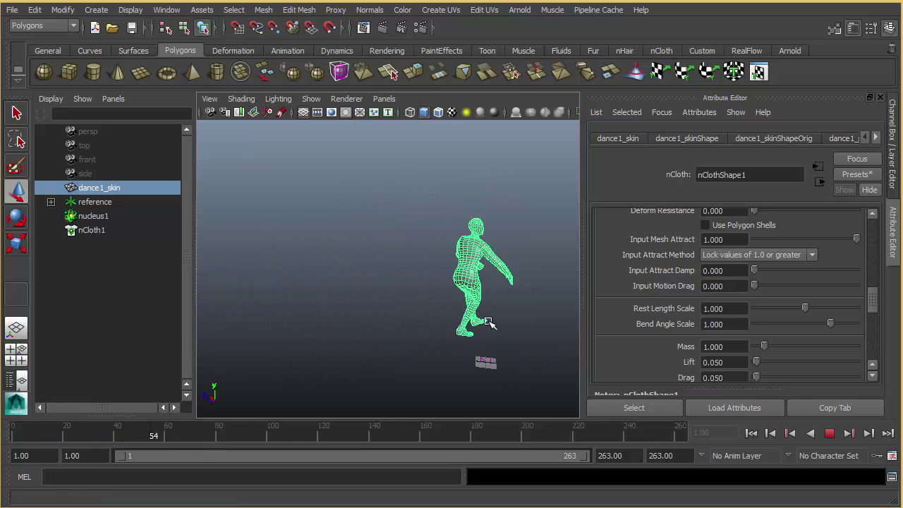
key(alt+v)
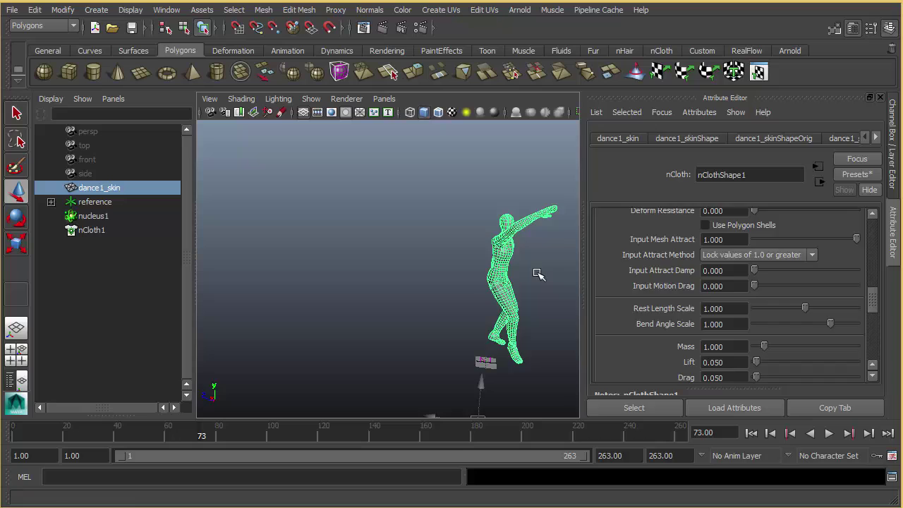
click(539, 274)
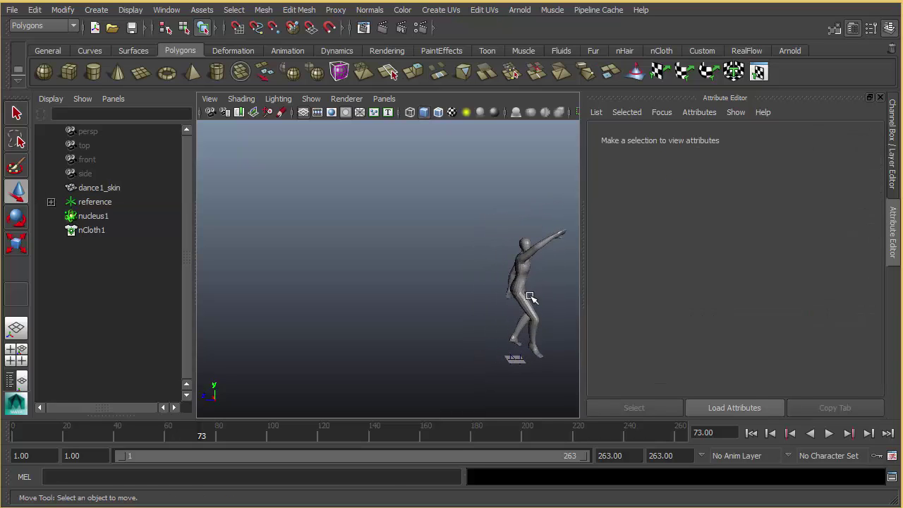
Reselect the character's mesh to review its Input Mesh Attract settings, and play the simulation from frame 1 to frame 37
click(530, 295)
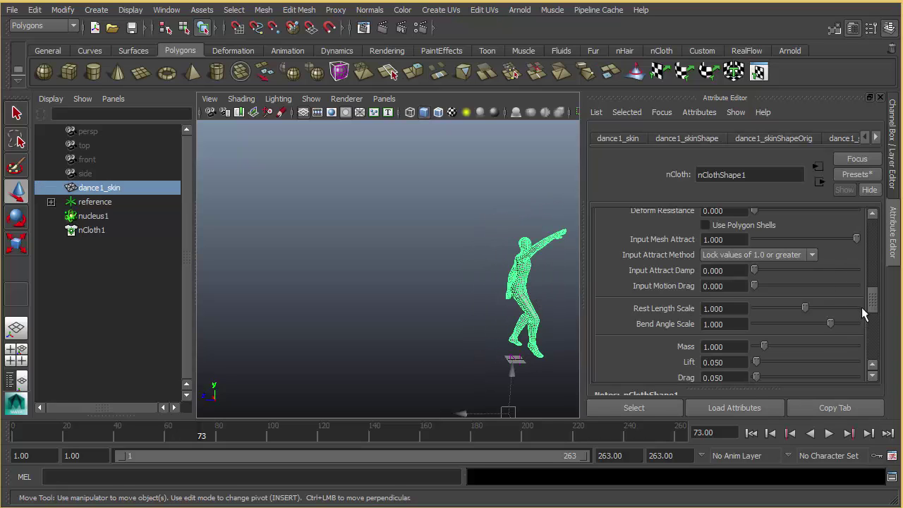
scroll(871, 297, up, 3)
scroll(872, 291, up, 2)
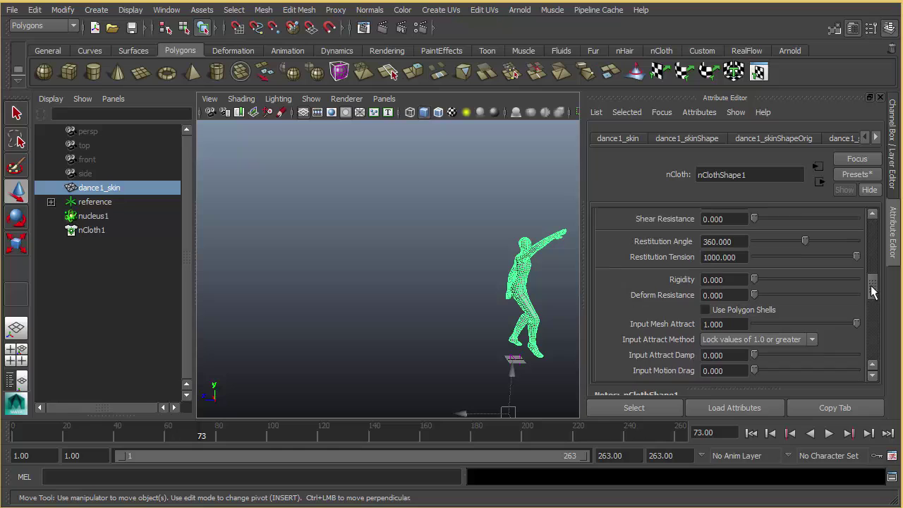
scroll(871, 287, down, 3)
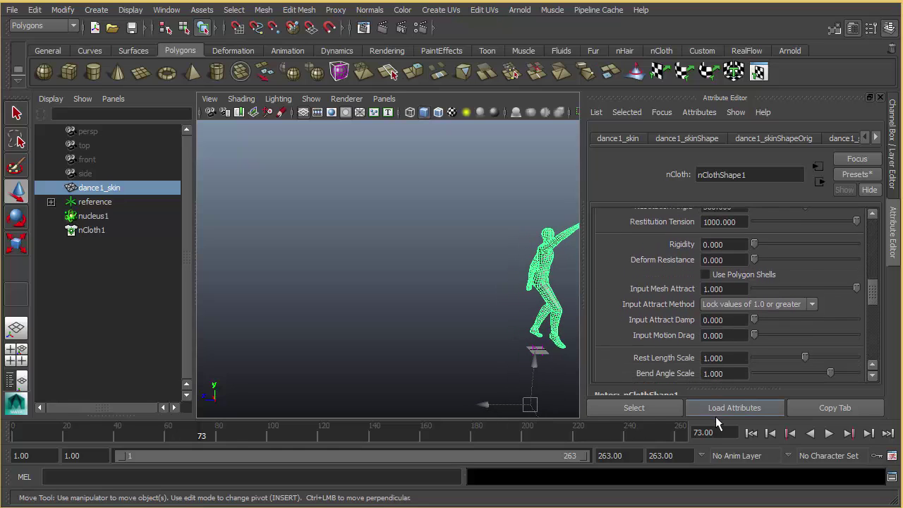
click(751, 433)
key(alt+v)
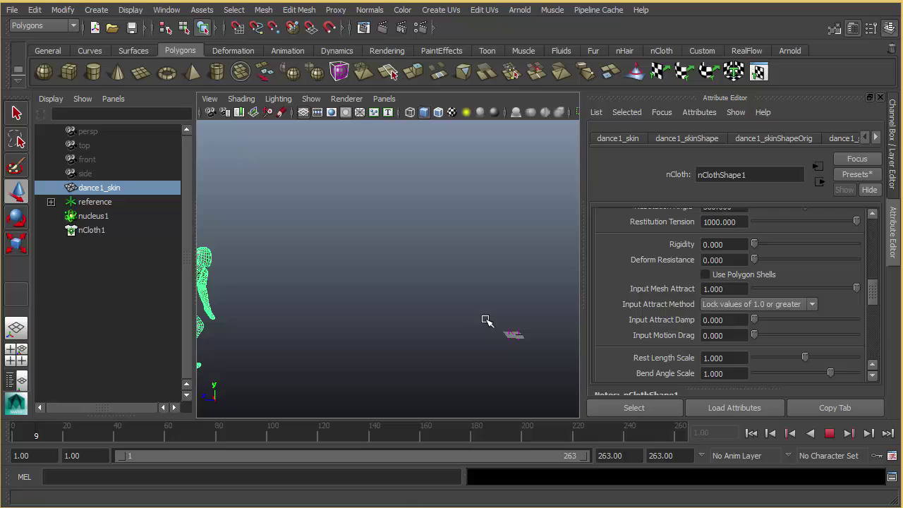
key(Escape)
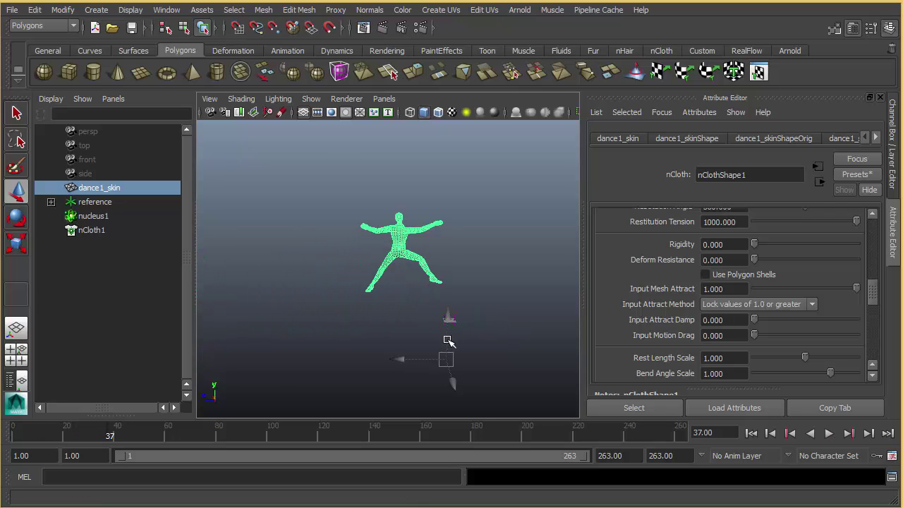
Replay the simulation from frame 1 and stop it at frame 33
drag(106, 433, 13, 437)
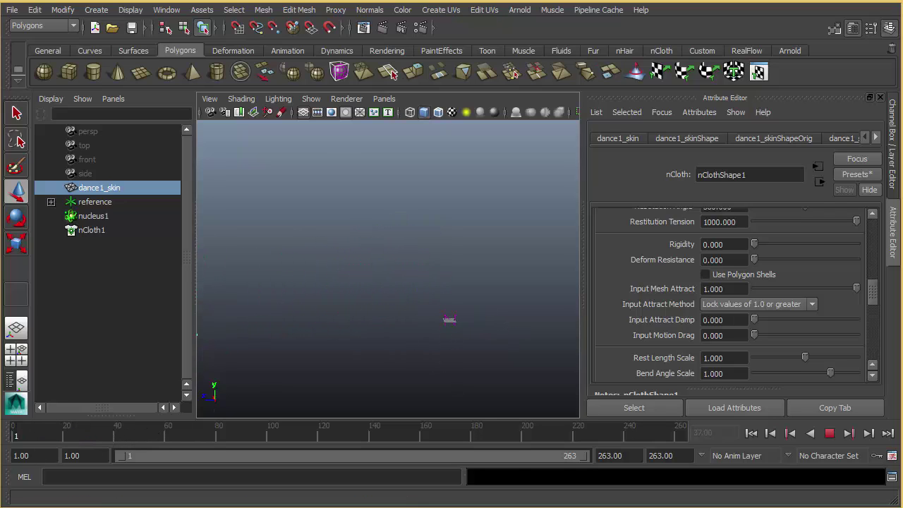
key(alt+v)
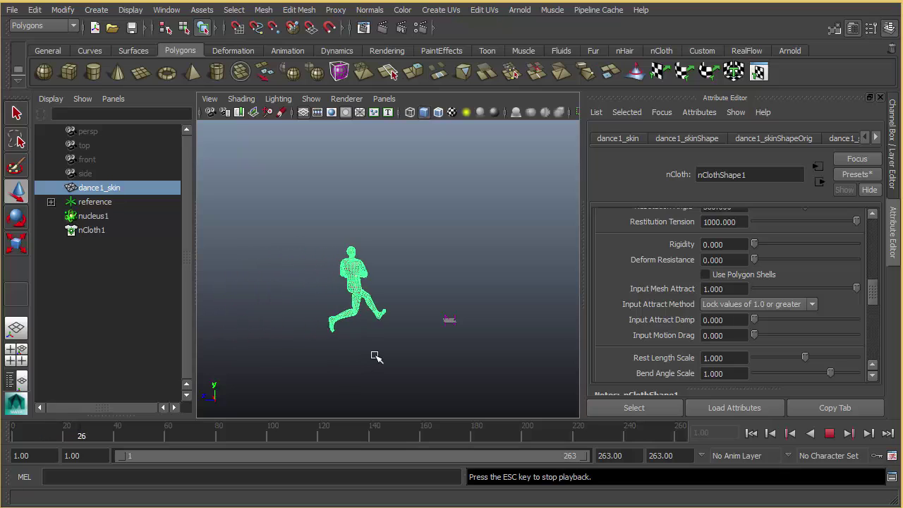
key(Escape)
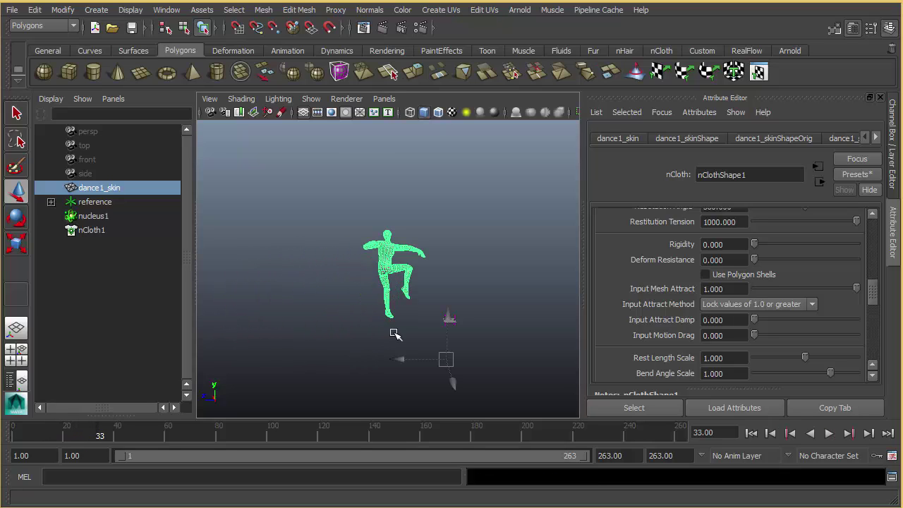
Move to frame 30 and set a key on nClothShape1's Input Mesh Attract at 1
scroll(737, 280, up, 2)
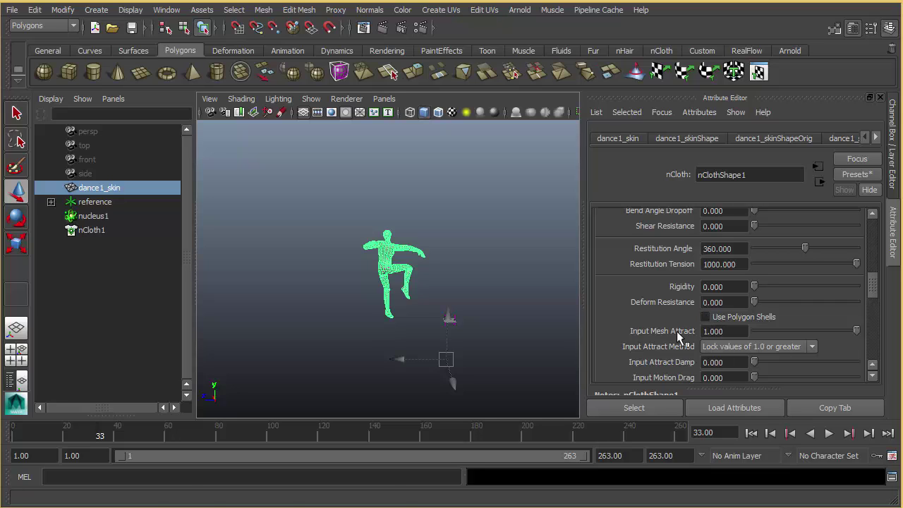
key(alt+v)
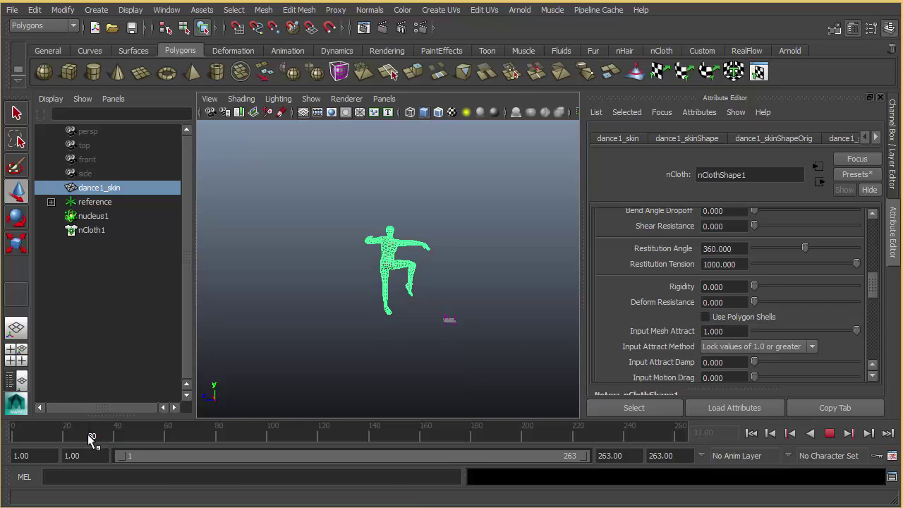
key(alt+v)
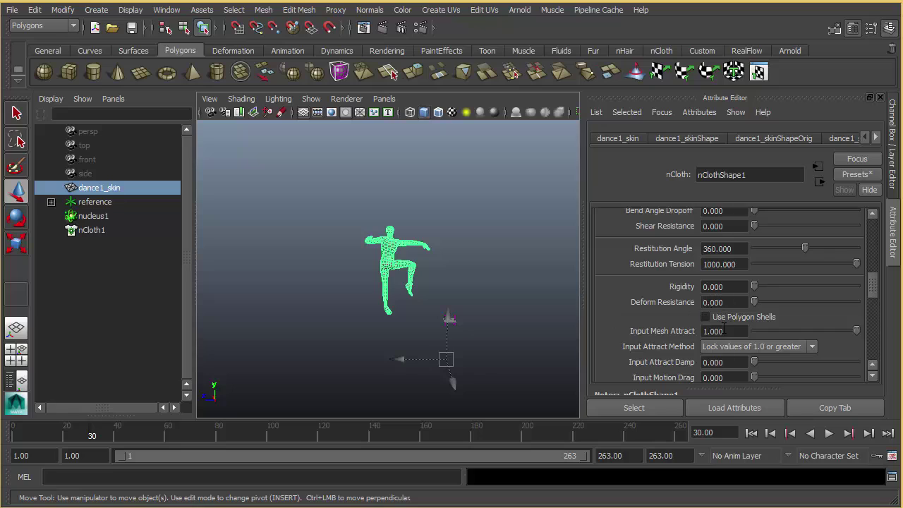
click(724, 330)
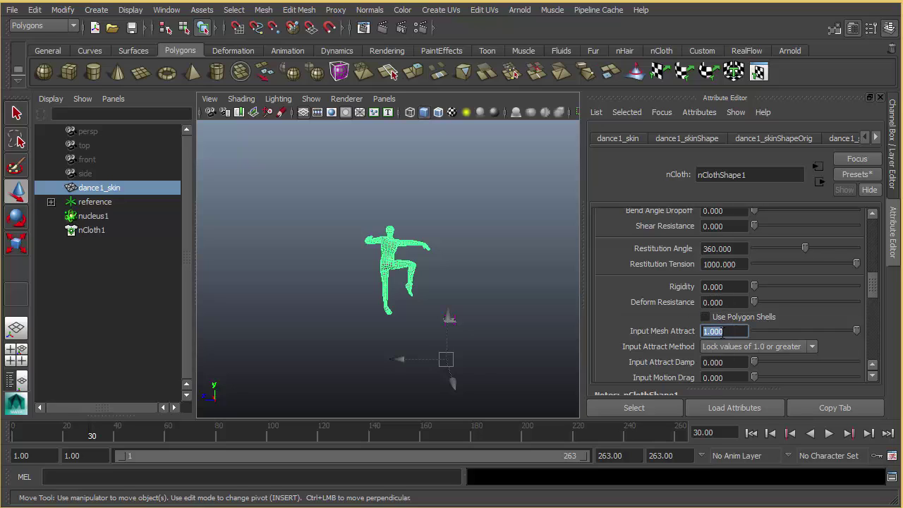
right_click(725, 332)
click(730, 349)
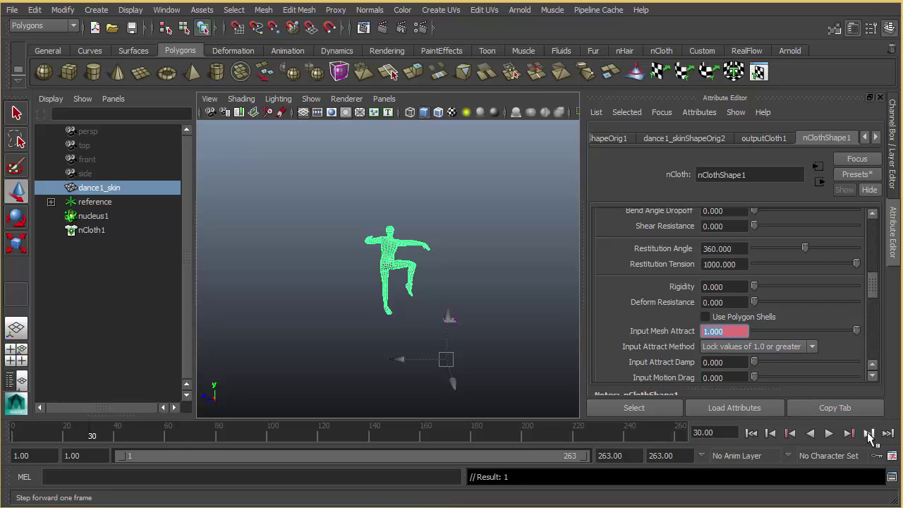
Advance to frame 33, set the Input Mesh Attract to 0 and key it there
click(869, 434)
click(869, 434)
click(869, 434)
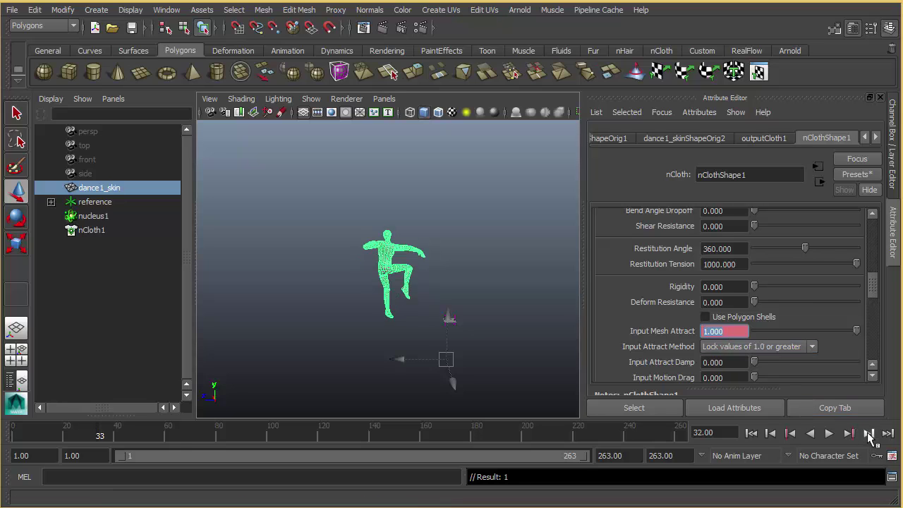
text(0)
key(Return)
right_click(735, 333)
click(737, 348)
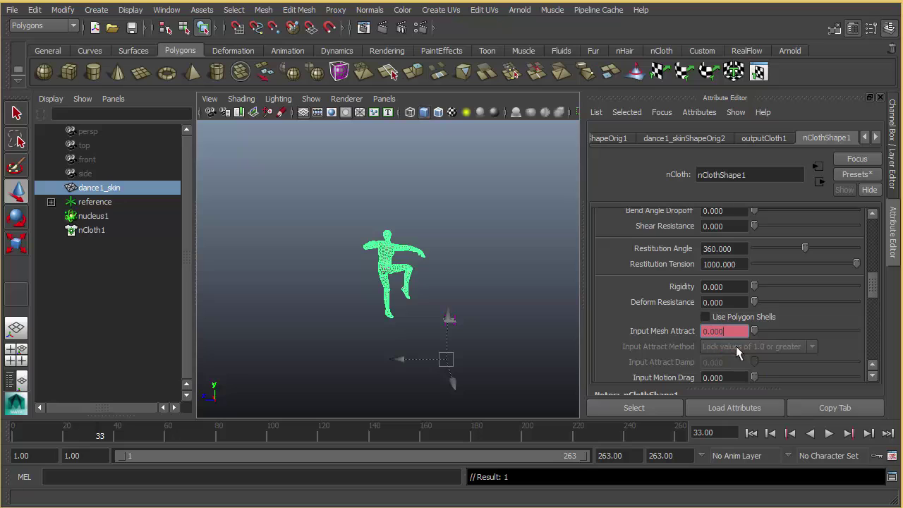
Return to frame 1, reframe the dancer and play the keyed simulation up to frame 48
click(752, 434)
alt+middle_drag(451, 325, 528, 297)
alt+right_drag(527, 297, 480, 309)
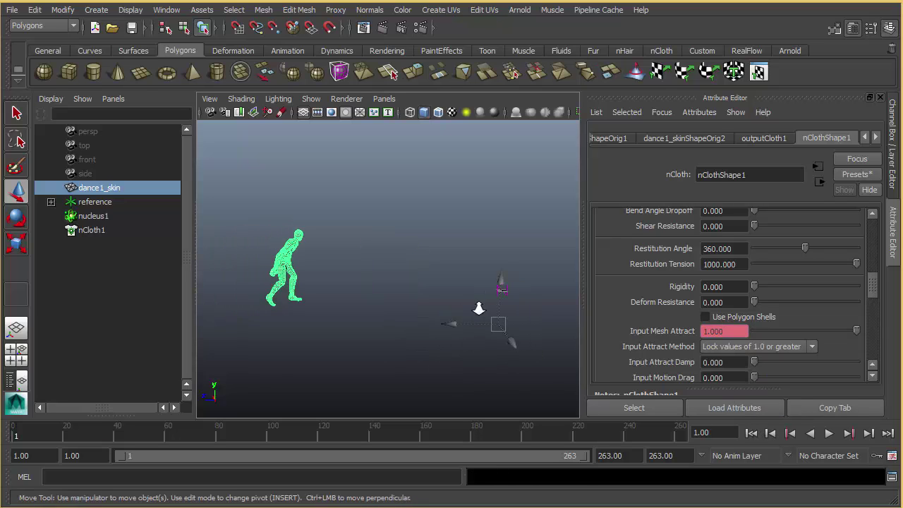
alt+middle_drag(480, 309, 450, 317)
key(alt+v)
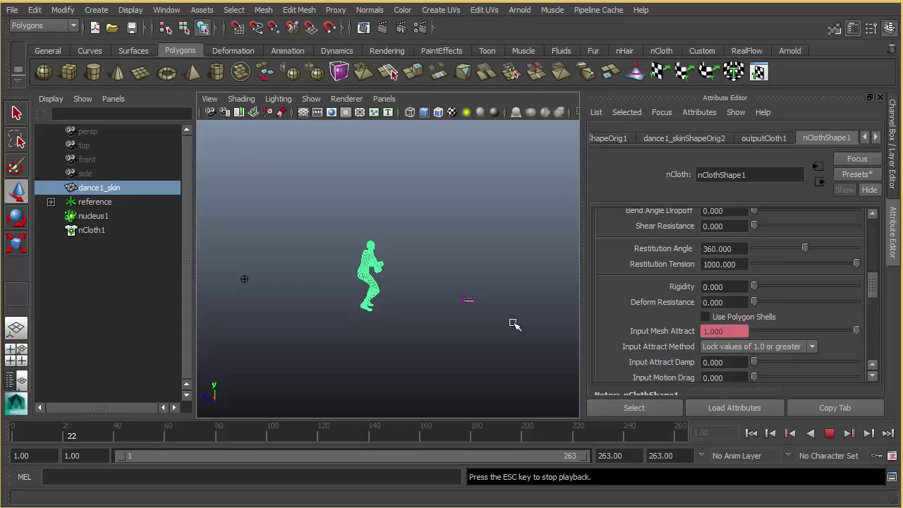
key(Escape)
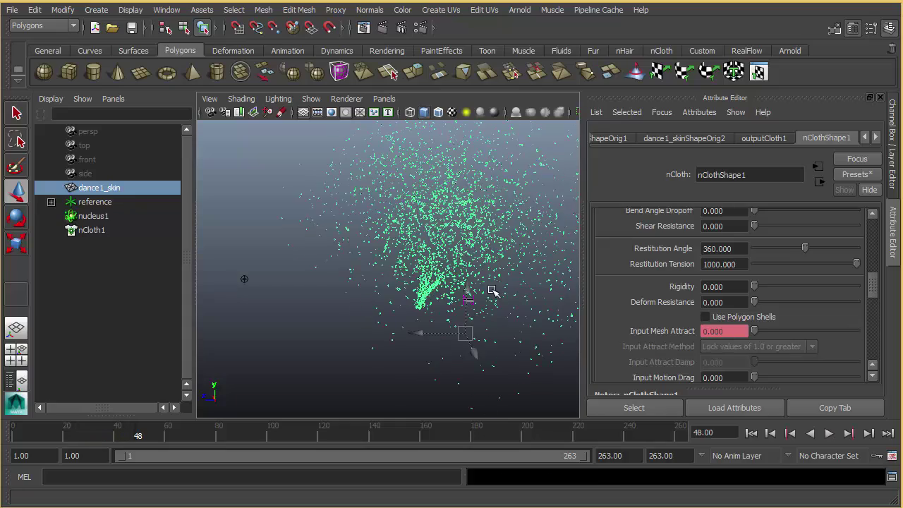
Rewind to the first frame and replay the burst of the mesh, stopping again at frame 48
click(751, 433)
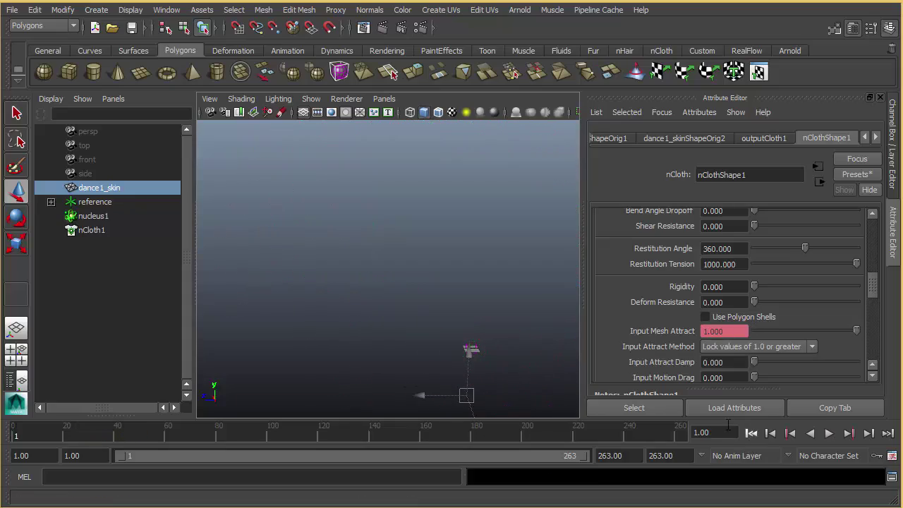
key(alt+v)
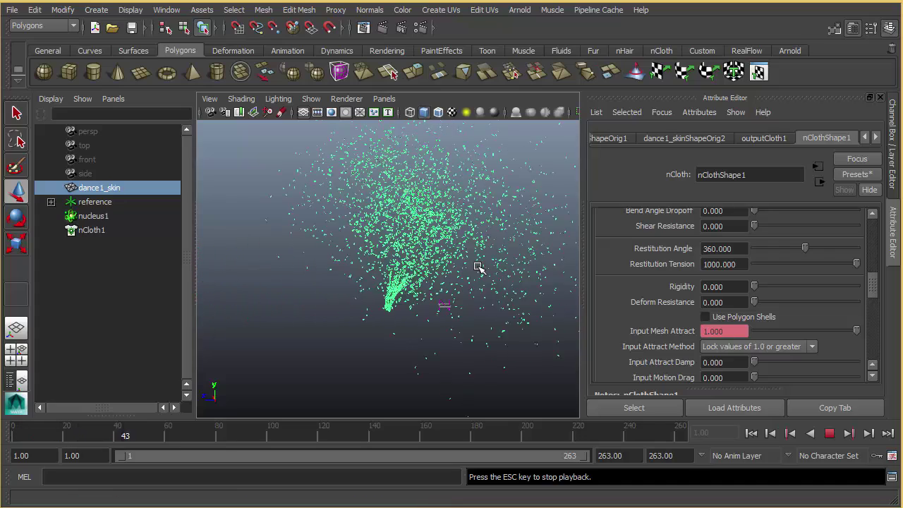
key(Escape)
alt+right_drag(454, 273, 454, 276)
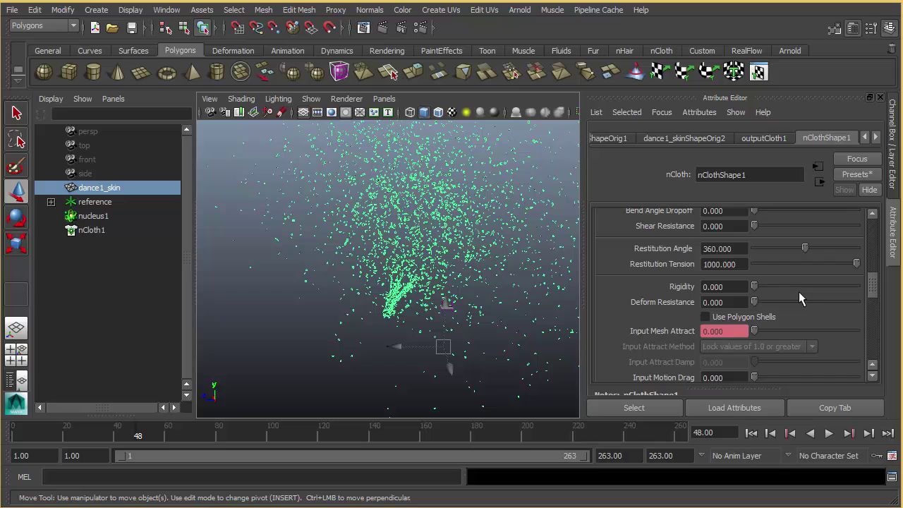
Set the Input Motion Drag of nClothShape1 to 0.11 and play the simulation from frame 1 to frame 54
scroll(874, 293, down, 4)
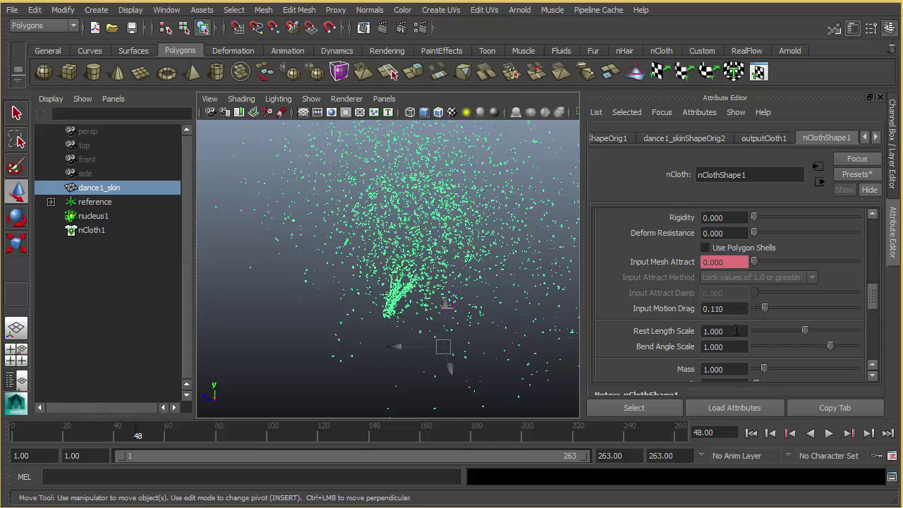
click(752, 432)
key(alt+v)
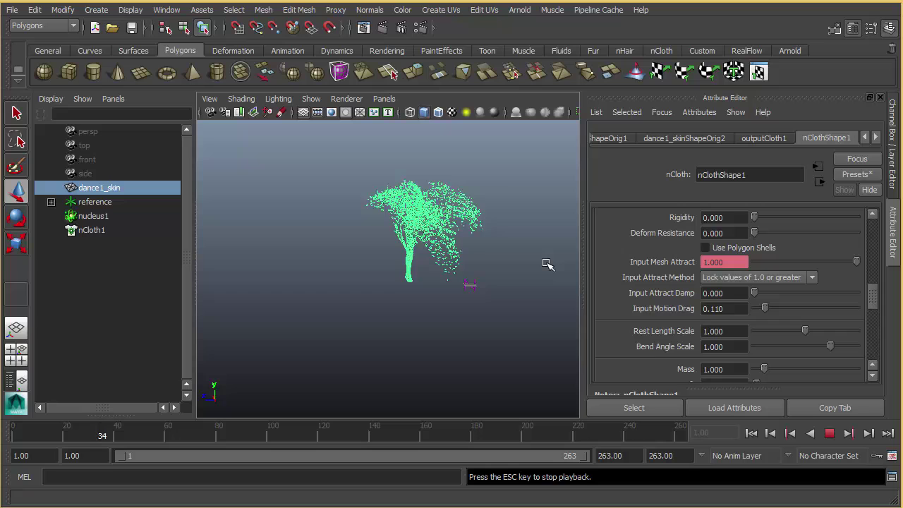
key(Escape)
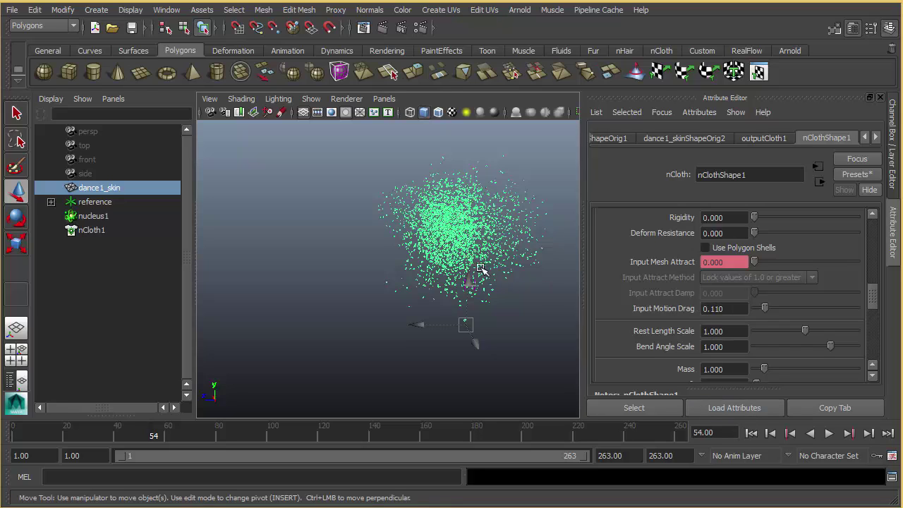
Replay the simulation with the motion drag from frame 1 and stop it at frame 40
click(752, 433)
key(alt+v)
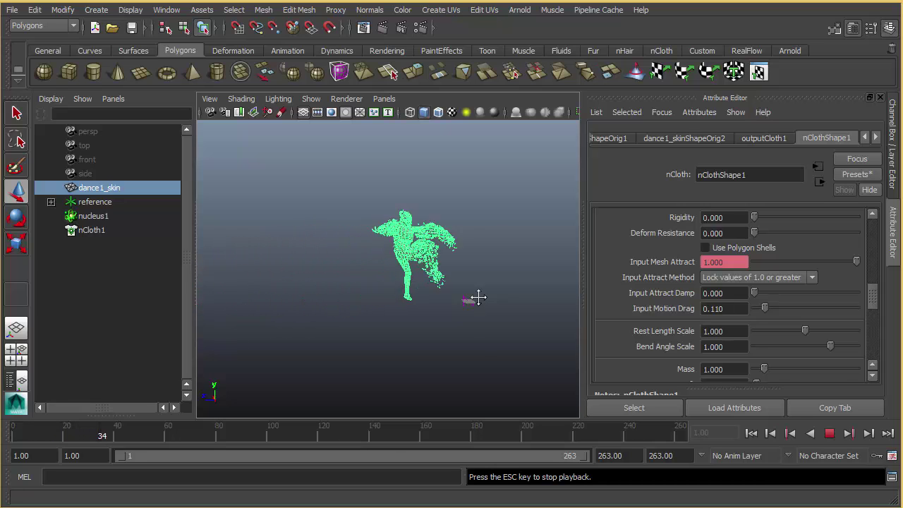
key(Escape)
key(alt+v)
key(alt+v)
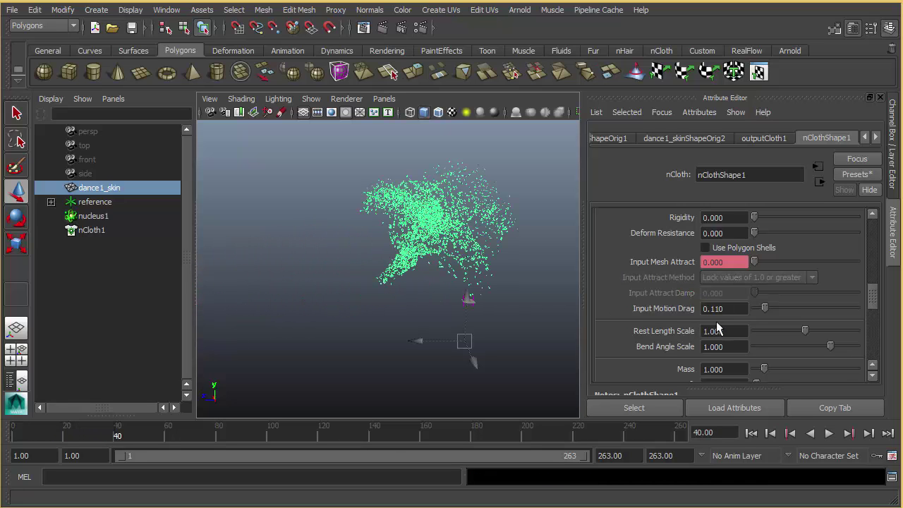
Key the Input Motion Drag at 0.11 on frame 40 and select the nClothShape1 node
right_click(725, 309)
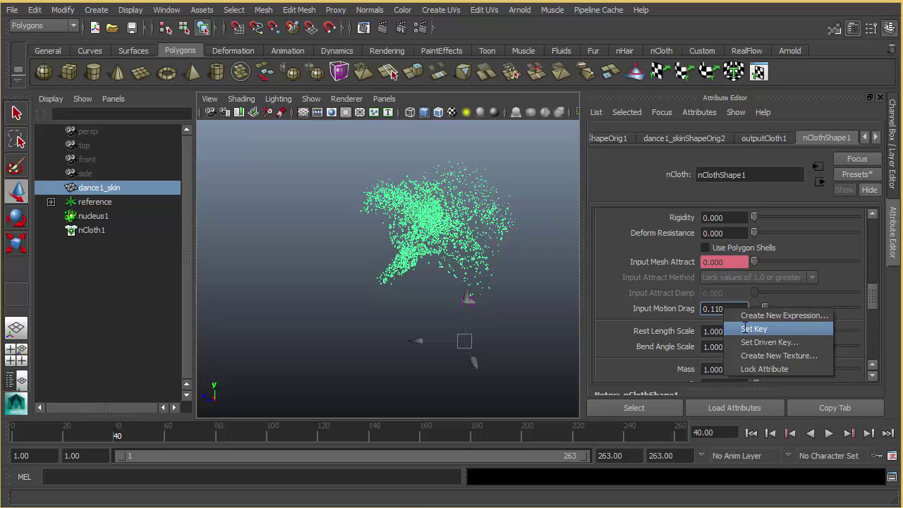
click(752, 328)
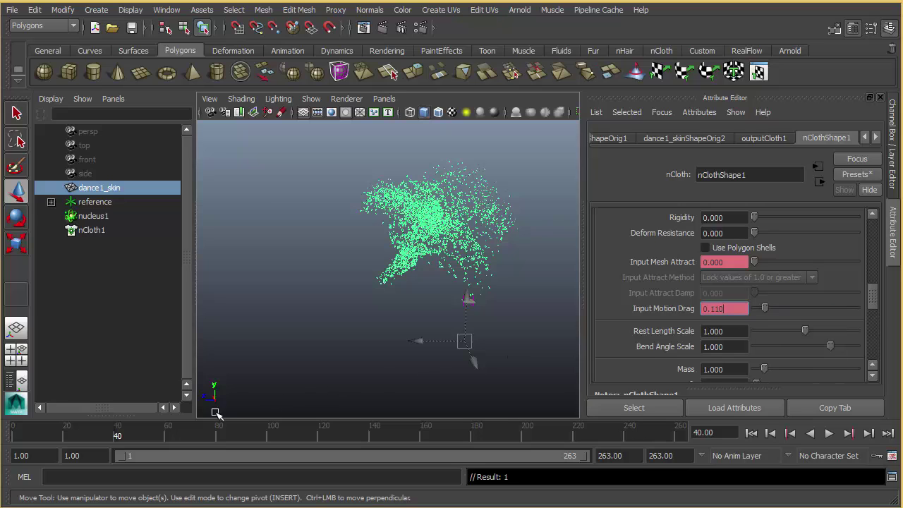
click(614, 408)
Move to frame 43, set the Input Motion Drag to 0, key it and reselect the character's mesh
drag(119, 436, 124, 438)
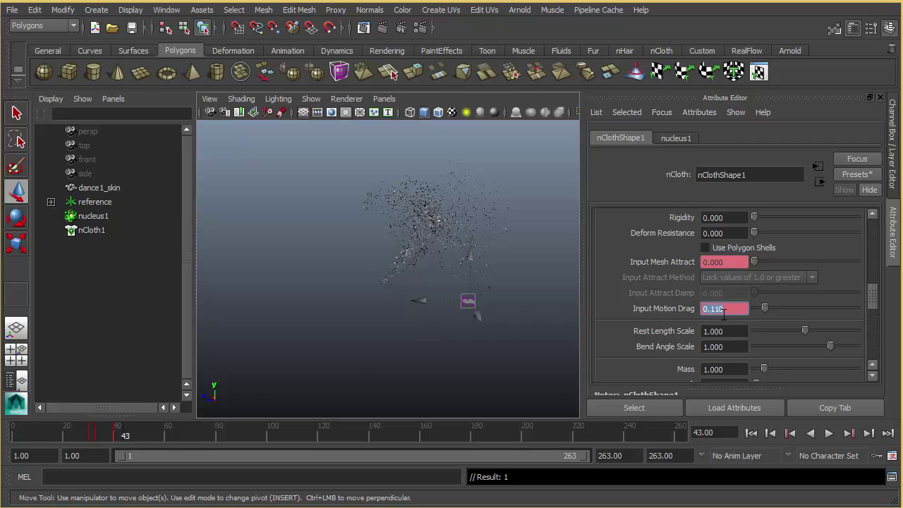
text(0)
key(Return)
right_click(720, 309)
click(739, 326)
click(520, 282)
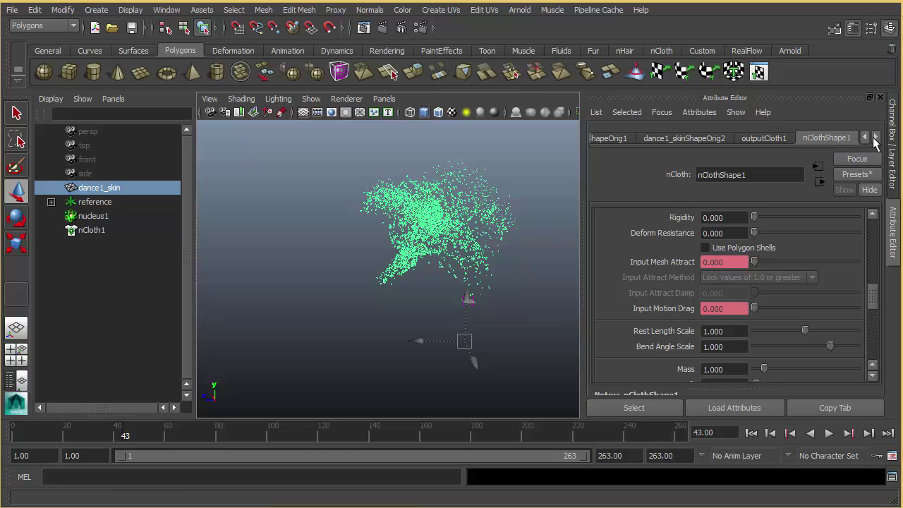
Show the nucleus1 attributes and try an Air Density of 0 under Gravity and Wind
click(876, 138)
click(794, 138)
scroll(775, 250, up, 8)
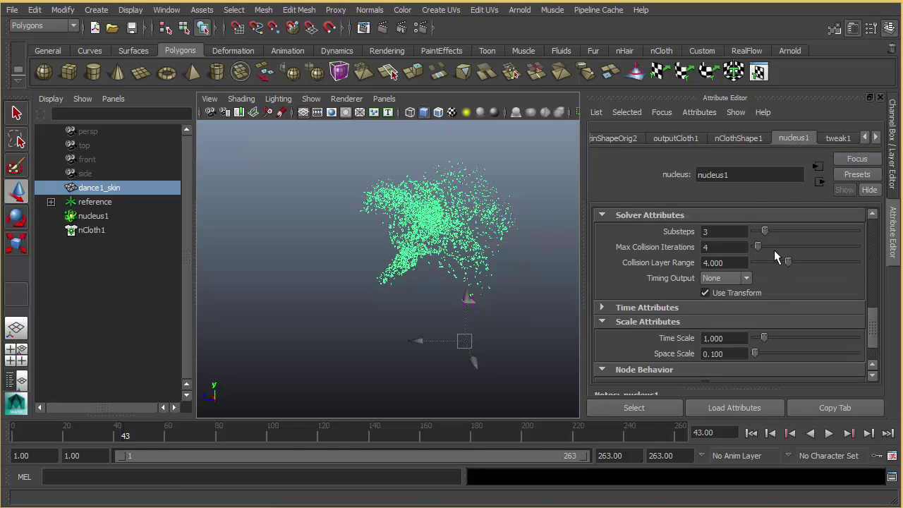
scroll(769, 292, up, 4)
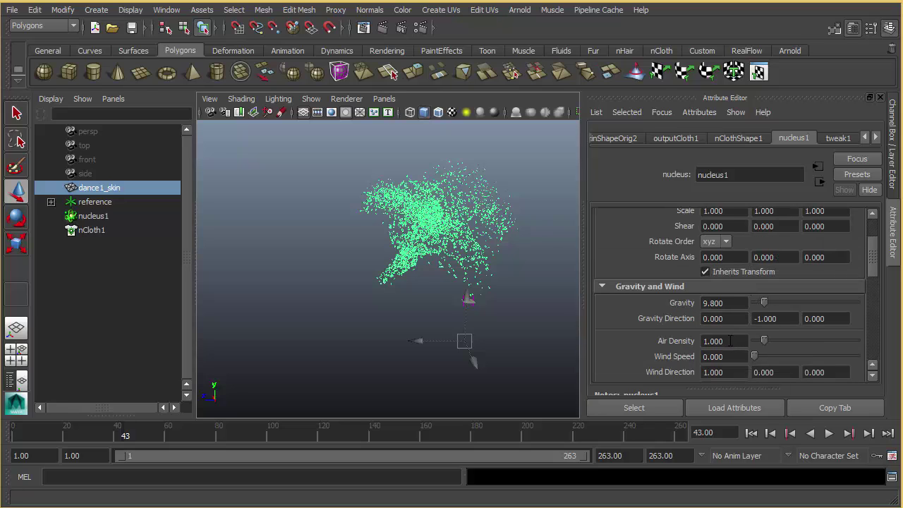
drag(737, 341, 684, 342)
text(0)
key(Return)
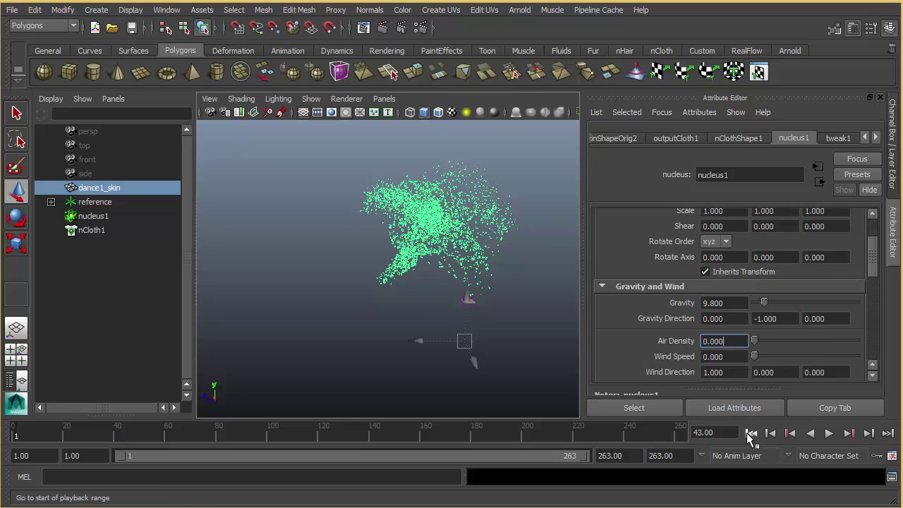
Play the simulation without air density from frame 1 and stop it at frame 97
click(750, 434)
click(830, 433)
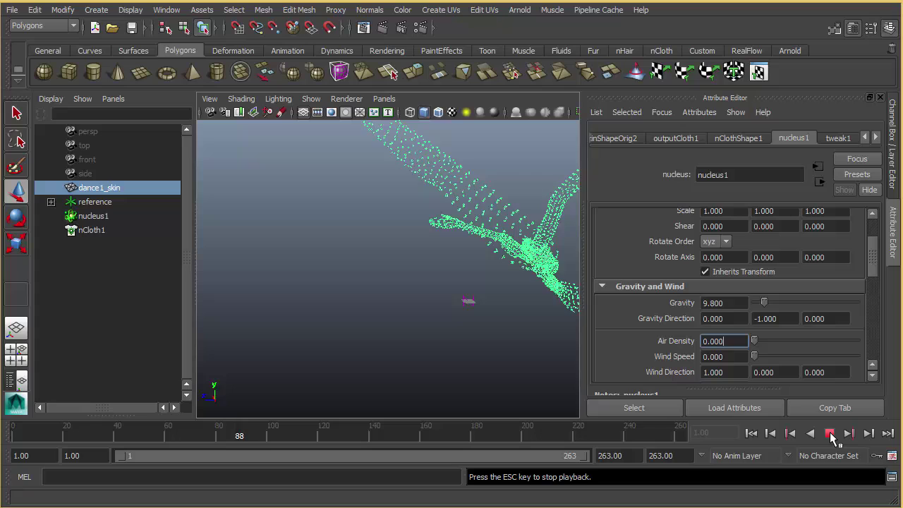
click(830, 433)
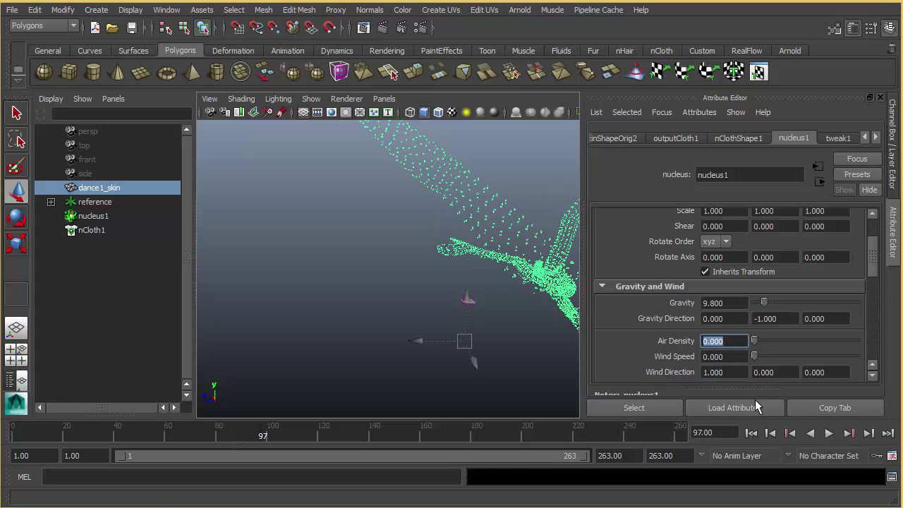
Set the Air Density of nucleus1 to 1 and return to frame 1
text(1)
key(Return)
click(752, 434)
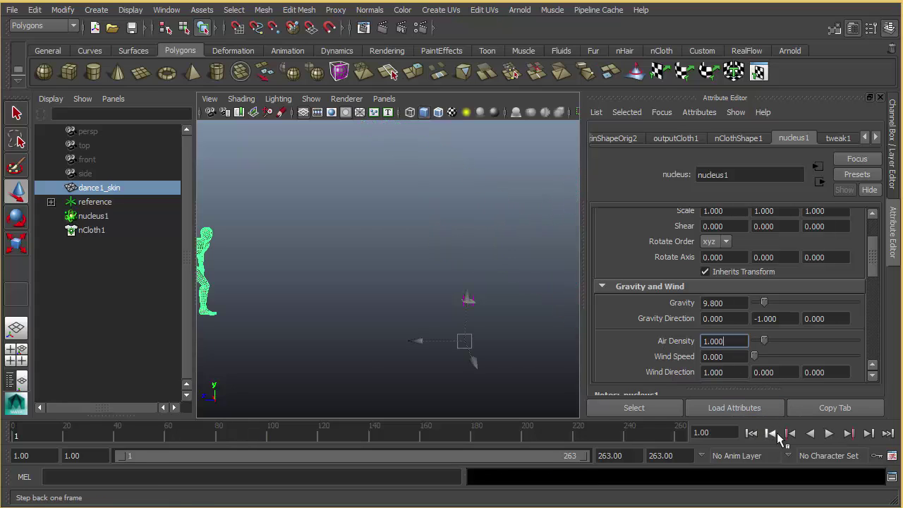
Set the Gravity of nucleus1 to 98 under Gravity and Wind
scroll(796, 229, down, 10)
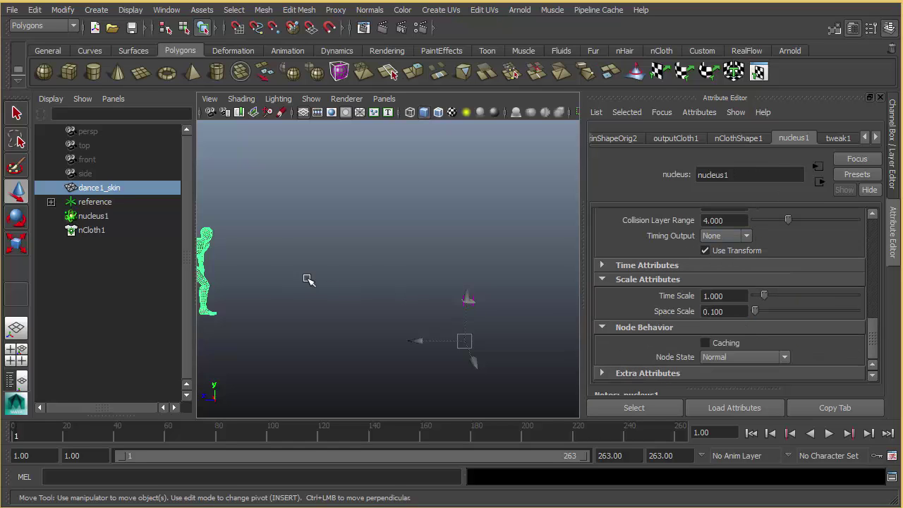
alt+middle_drag(309, 280, 394, 276)
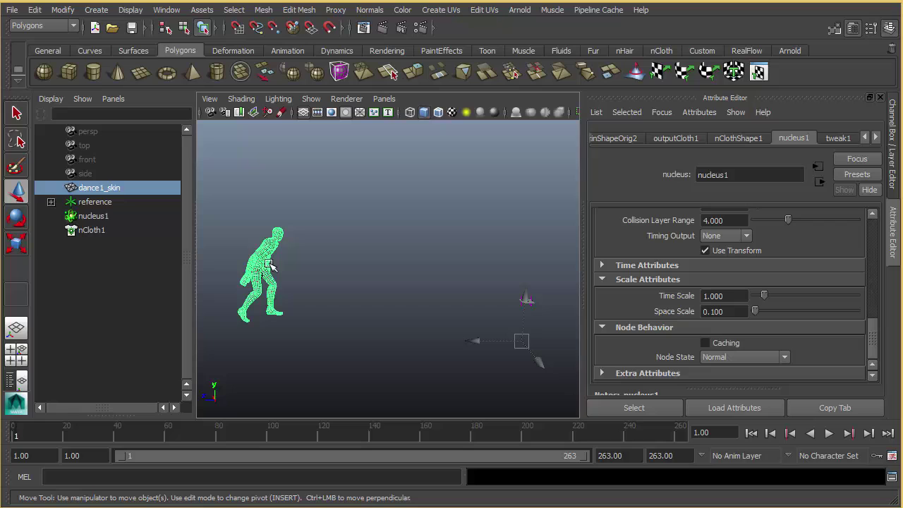
scroll(737, 279, up, 10)
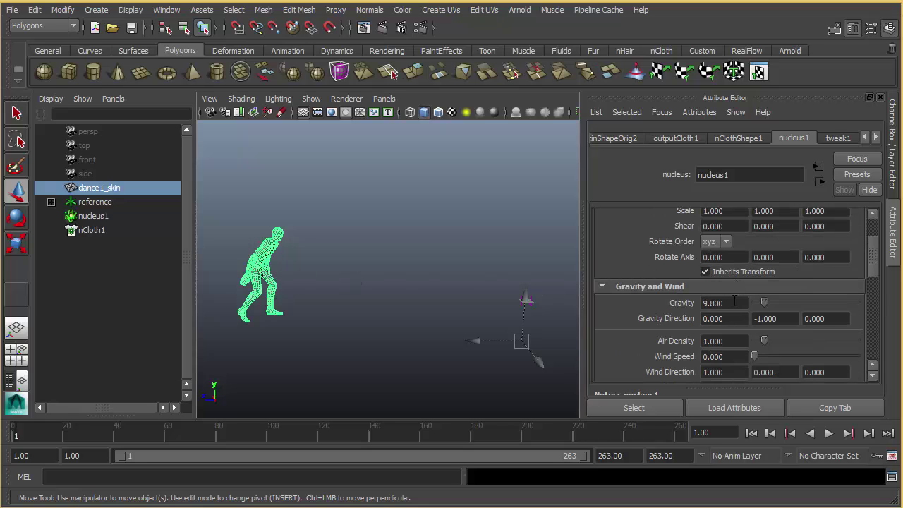
click(725, 303)
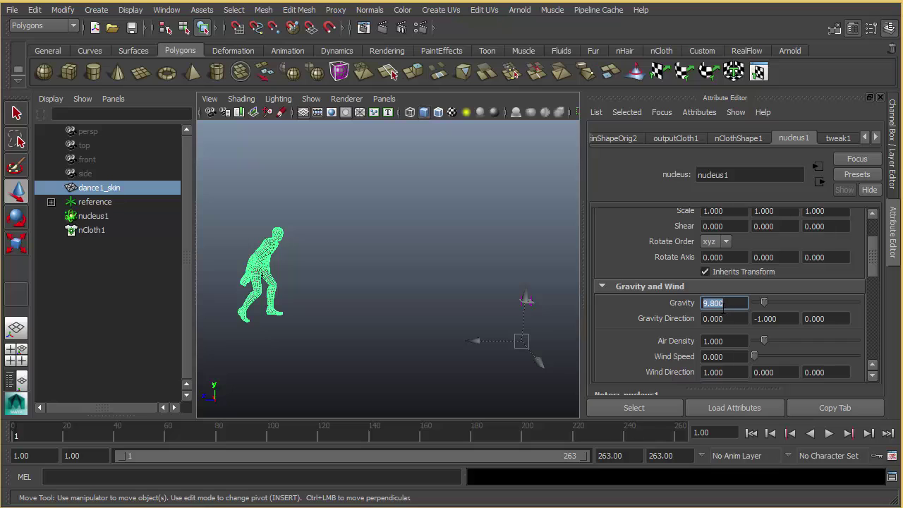
text(98)
key(Return)
Play the simulation with the stronger gravity from frame 1 and stop it at frame 54
click(829, 434)
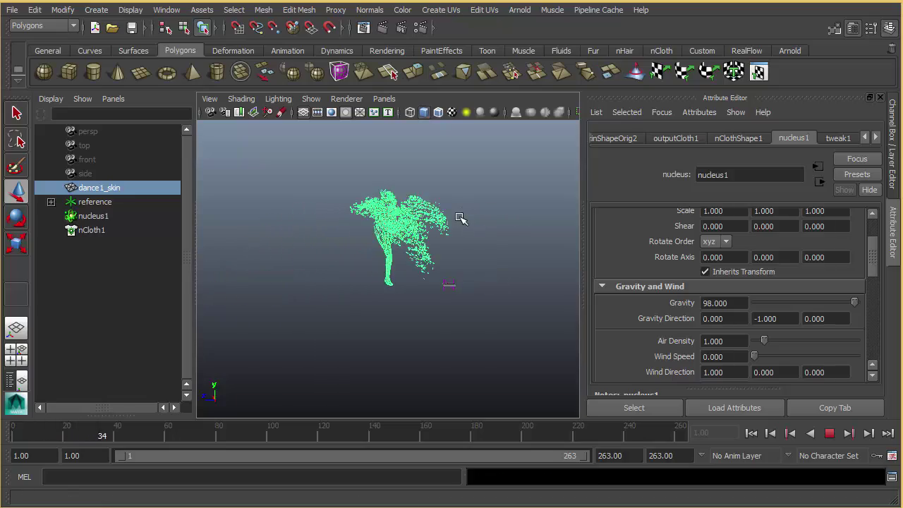
key(Escape)
alt+middle_drag(418, 253, 397, 251)
Create a polygon plane at the origin and scale it up into a large floor beneath the fragments
click(543, 192)
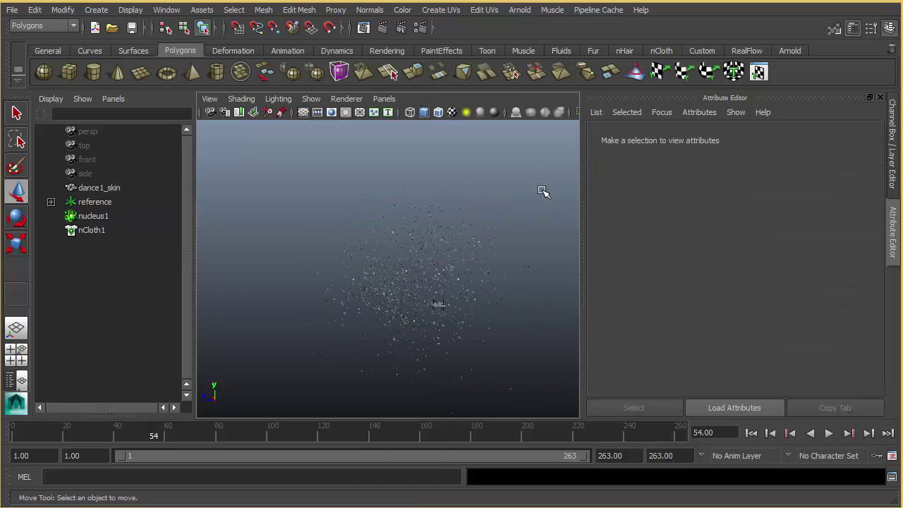
shift+right_drag(533, 226, 477, 208)
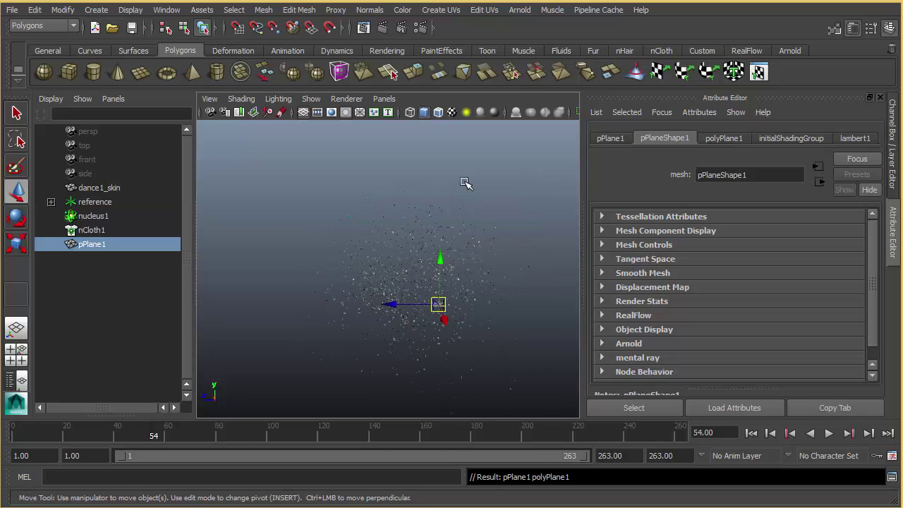
key(r)
middle_drag(467, 182, 801, 164)
key(q)
Make the floor plane a passive collider and adjust its Friction under Collisions
key(space)
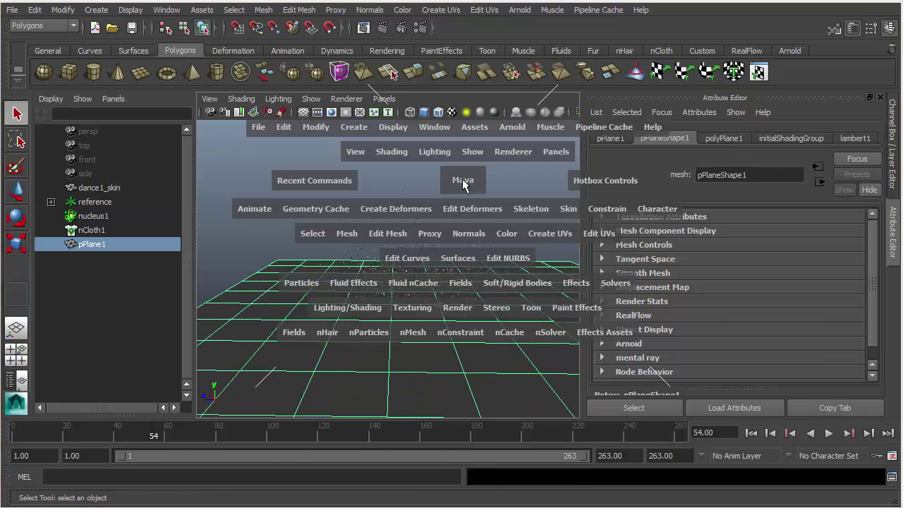
click(411, 335)
click(446, 357)
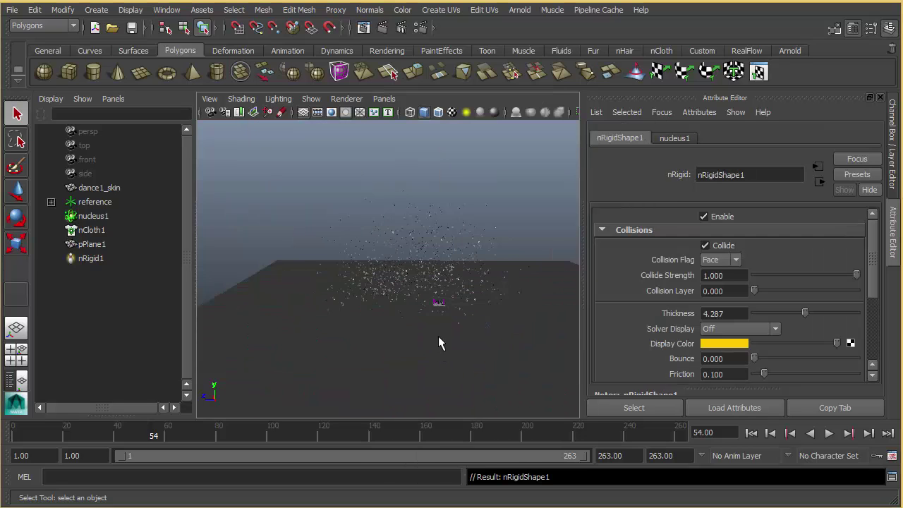
scroll(739, 314, down, 2)
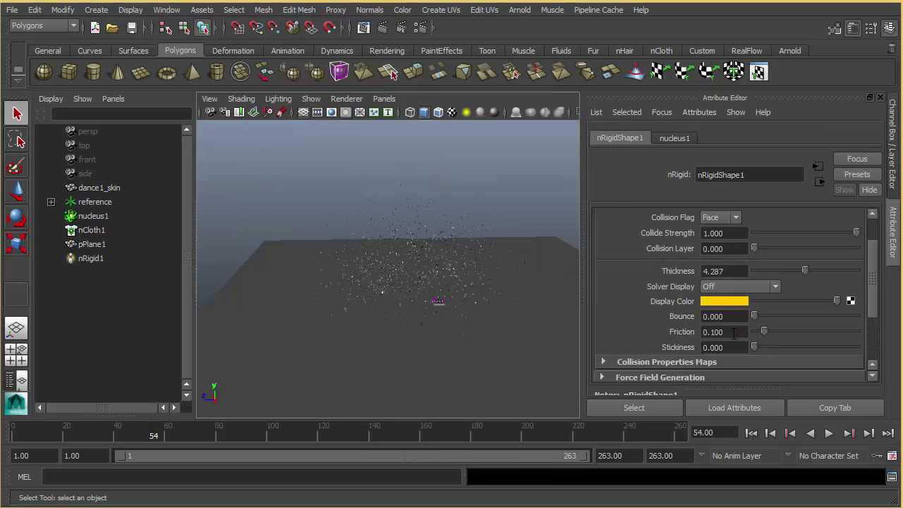
ctrl+drag(734, 334, 749, 332)
Select the character's mesh and examine its nCloth dynamic properties and its bounce, friction and stickiness settings
click(500, 233)
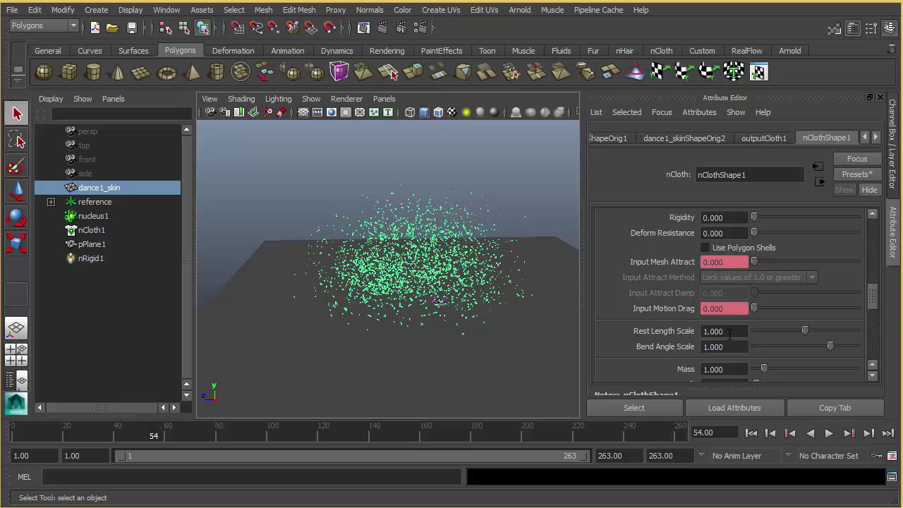
scroll(726, 254, down, 6)
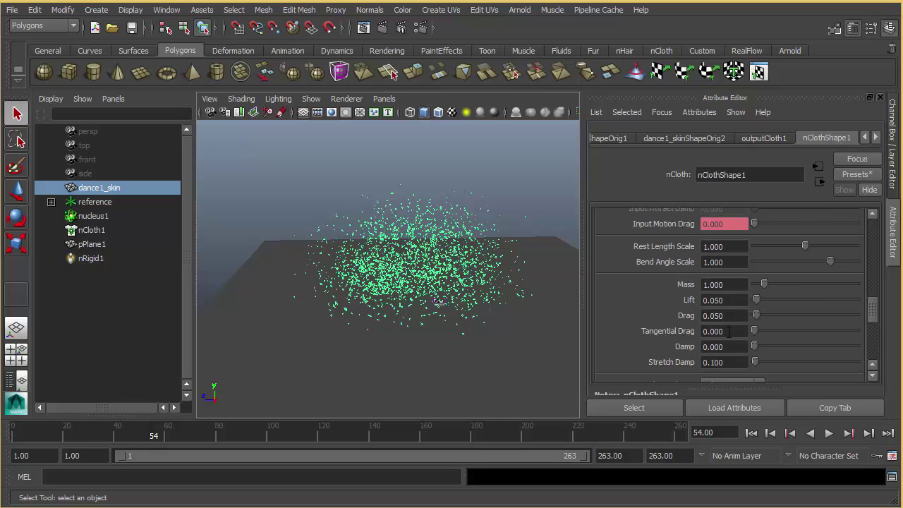
scroll(728, 331, up, 8)
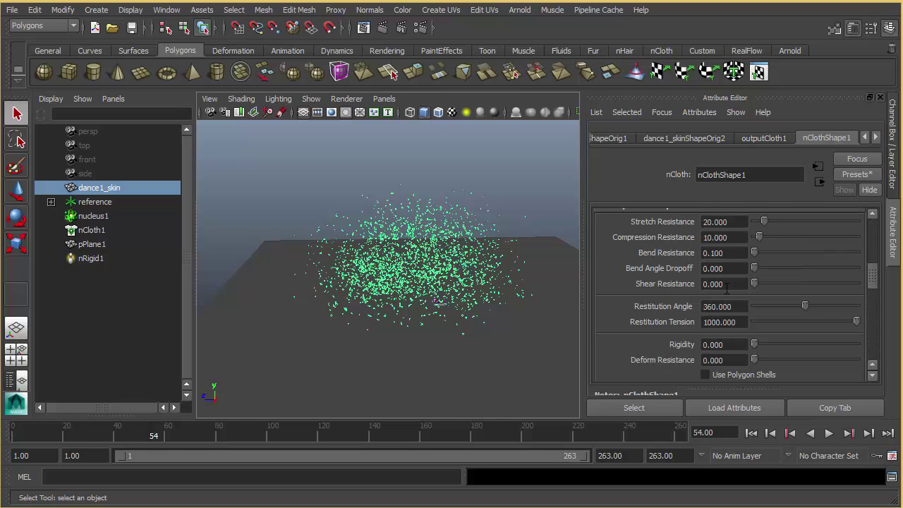
scroll(726, 275, up, 5)
scroll(726, 310, down, 2)
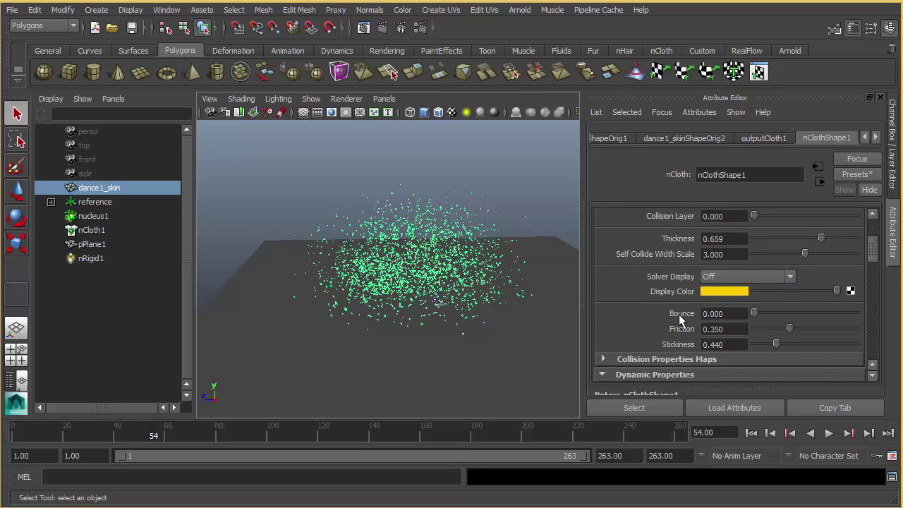
Play the simulation with the floor collider from frame 1, pause it at frame 58, then resume and stop it at frame 70
alt+drag(527, 217, 556, 245)
scroll(528, 207, up, 3)
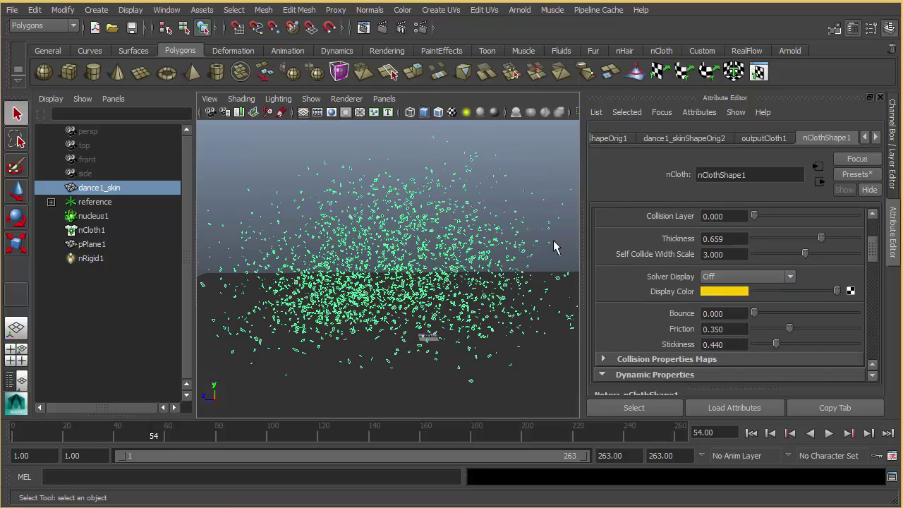
click(751, 434)
key(alt+v)
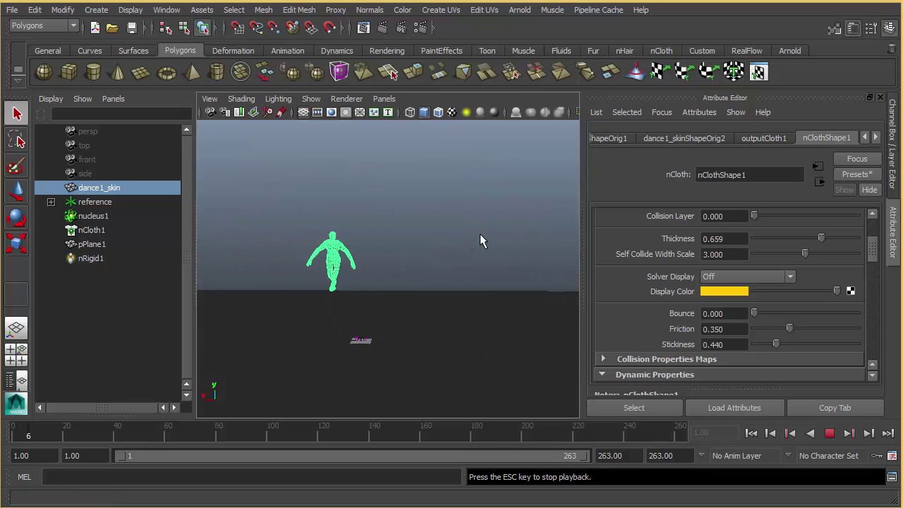
click(480, 235)
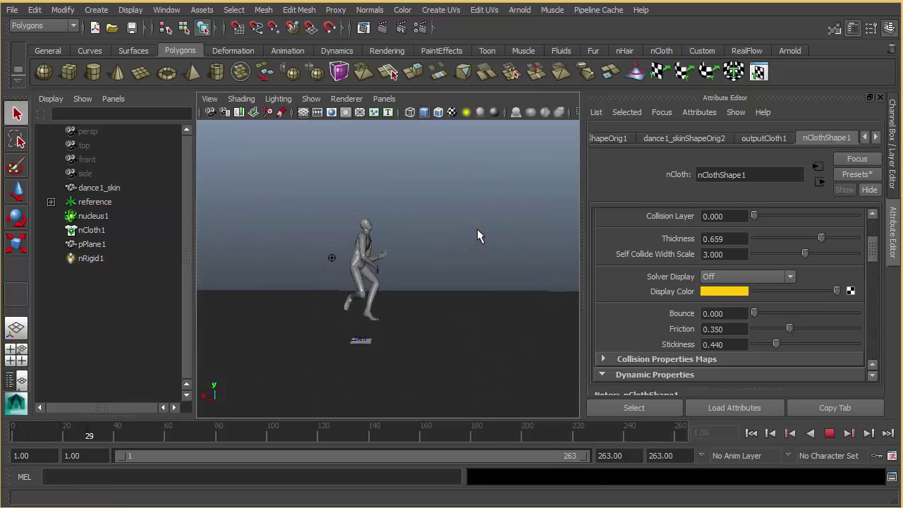
alt+drag(478, 231, 452, 233)
key(Escape)
click(541, 238)
scroll(453, 233, down, 3)
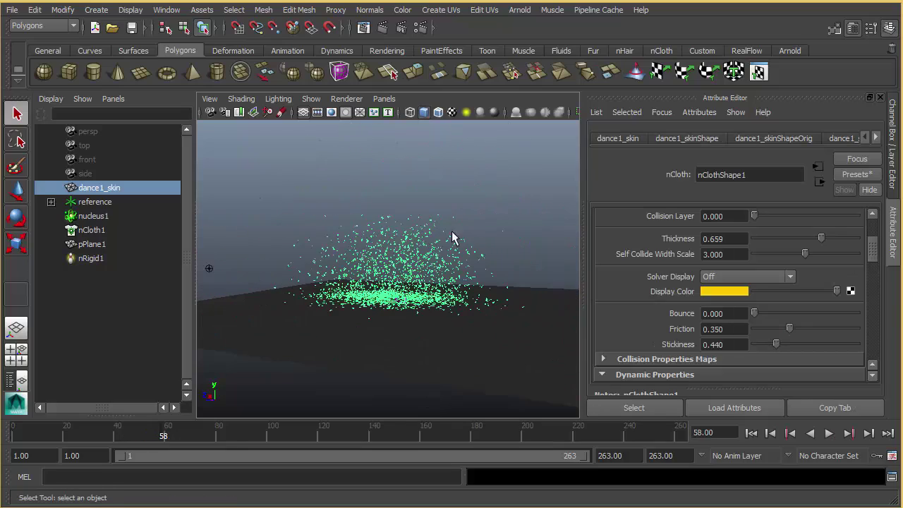
key(alt+v)
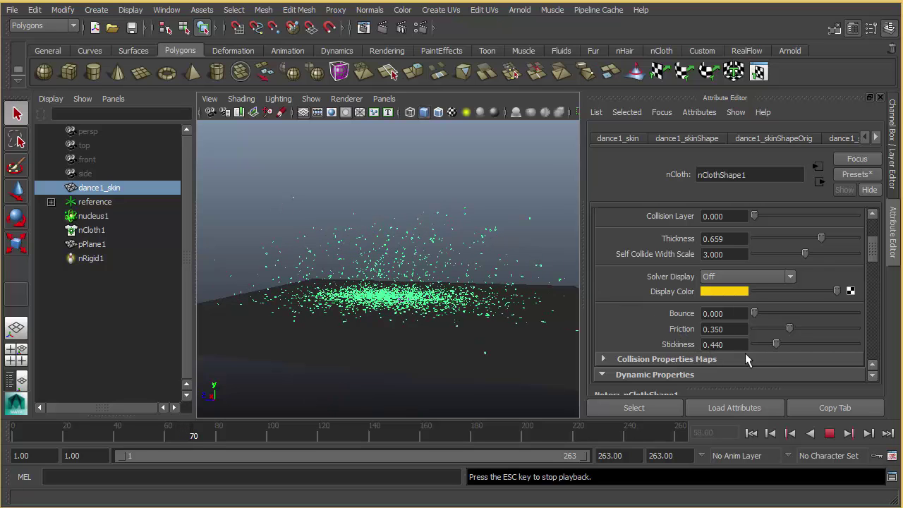
key(Escape)
Show the nCloth input attraction settings, replay the simulation from frame 1, stop it at frame 81 and reselect the fragments
mouse_move(875, 252)
mouse_down()
mouse_move(873, 276)
mouse_move(873, 257)
mouse_up()
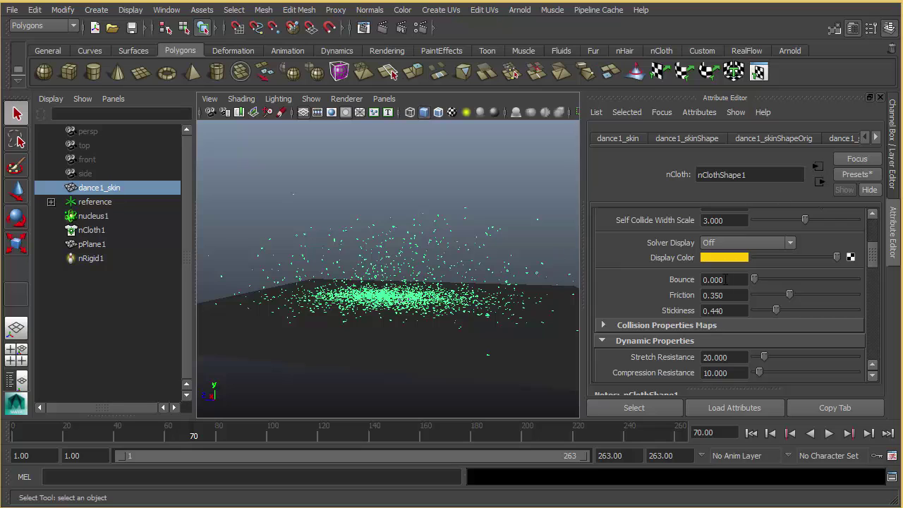
scroll(734, 283, down, 5)
click(759, 435)
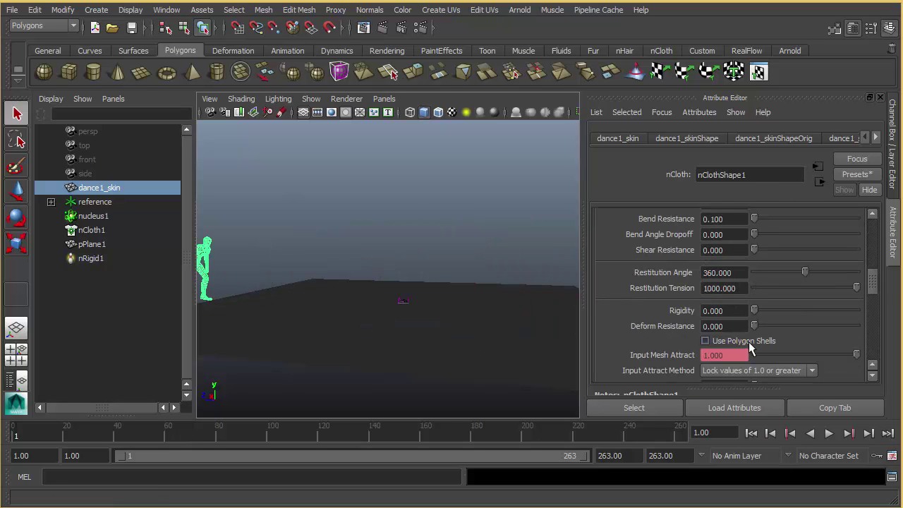
scroll(748, 342, down, 4)
key(alt+v)
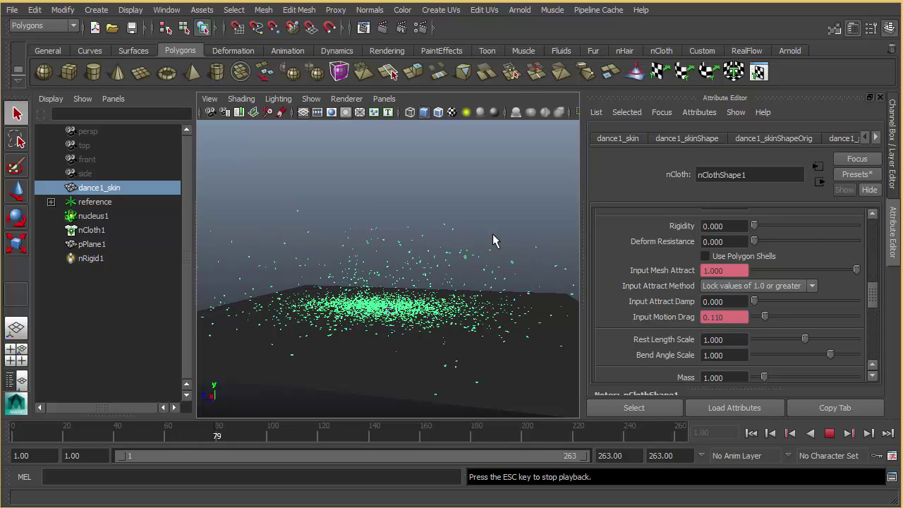
key(Escape)
click(471, 206)
alt+drag(467, 199, 460, 203)
drag(425, 219, 482, 258)
alt+right_drag(425, 245, 526, 257)
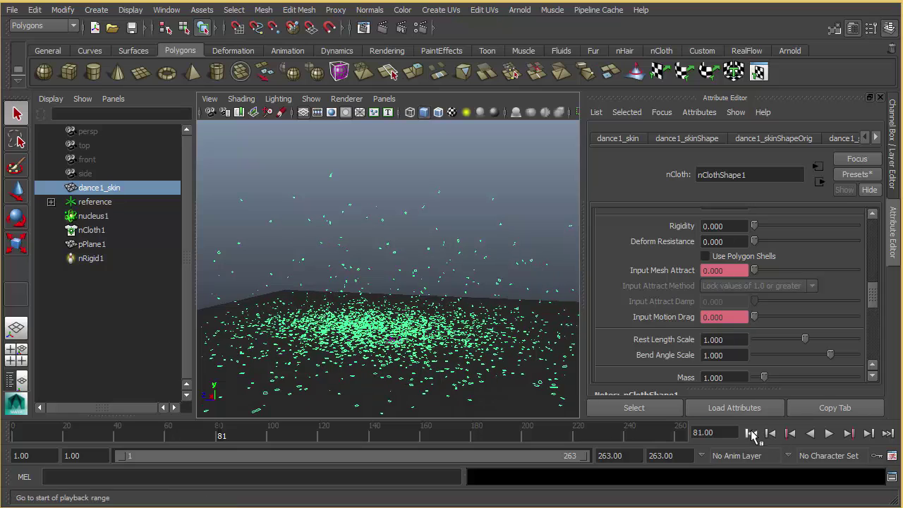
Look through the available dynamic Fields and inspect the fragments scattered over the floor
key(space)
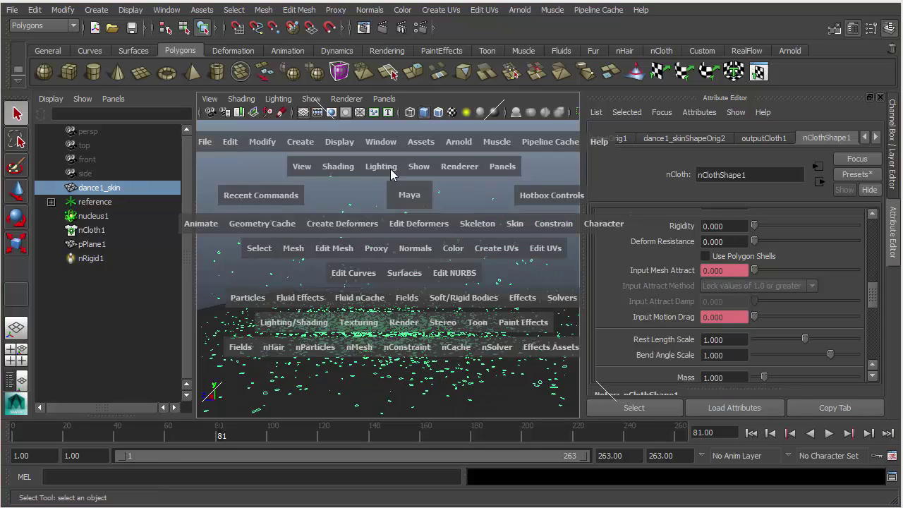
click(240, 347)
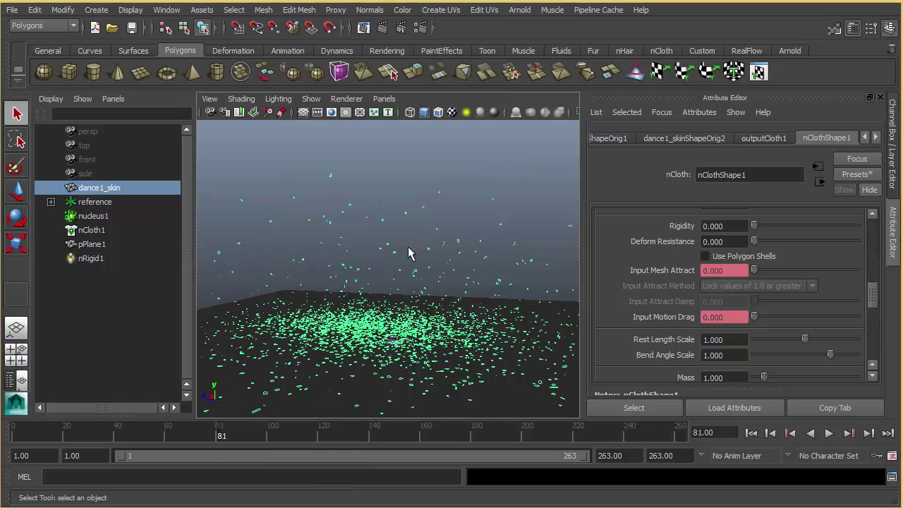
click(456, 206)
alt+middle_drag(436, 210, 454, 199)
drag(419, 179, 543, 237)
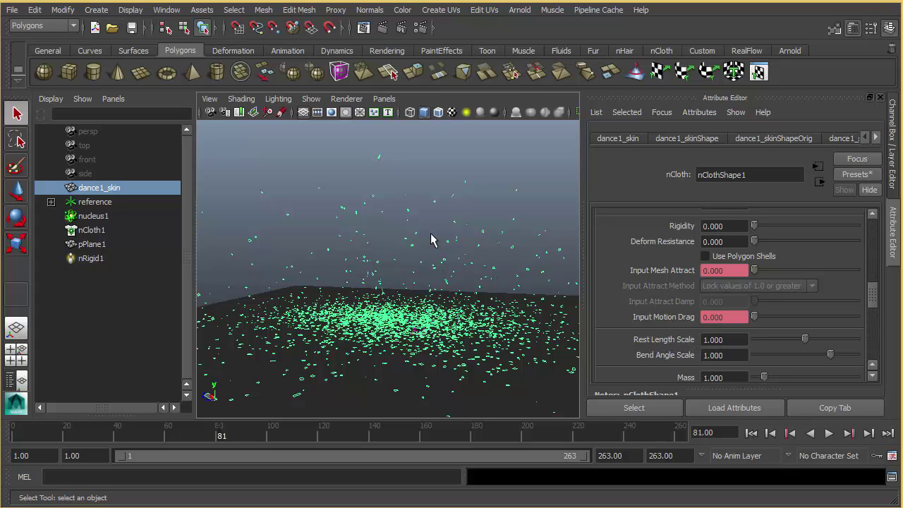
alt+right_drag(416, 248, 612, 253)
alt+middle_drag(415, 257, 419, 250)
alt+right_drag(418, 252, 379, 260)
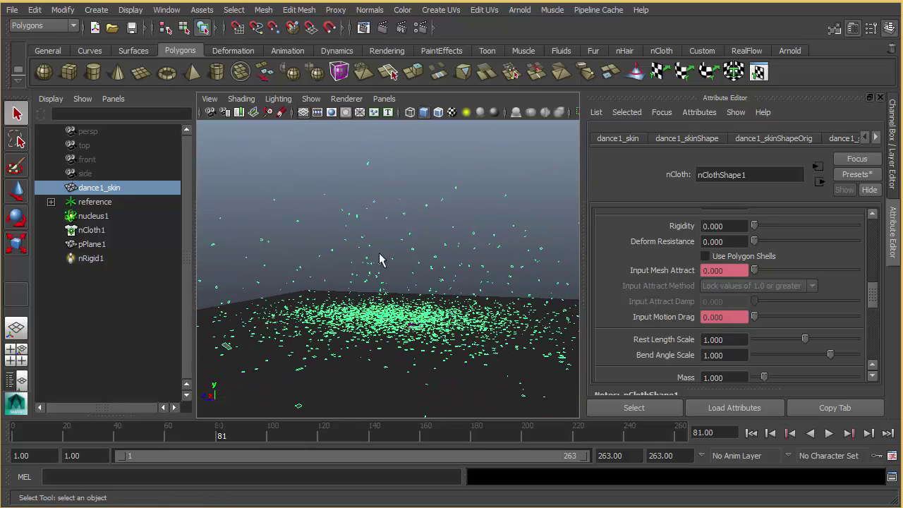
Move to frame 74 and key the nCloth's Rest Length Scale at 1
click(201, 436)
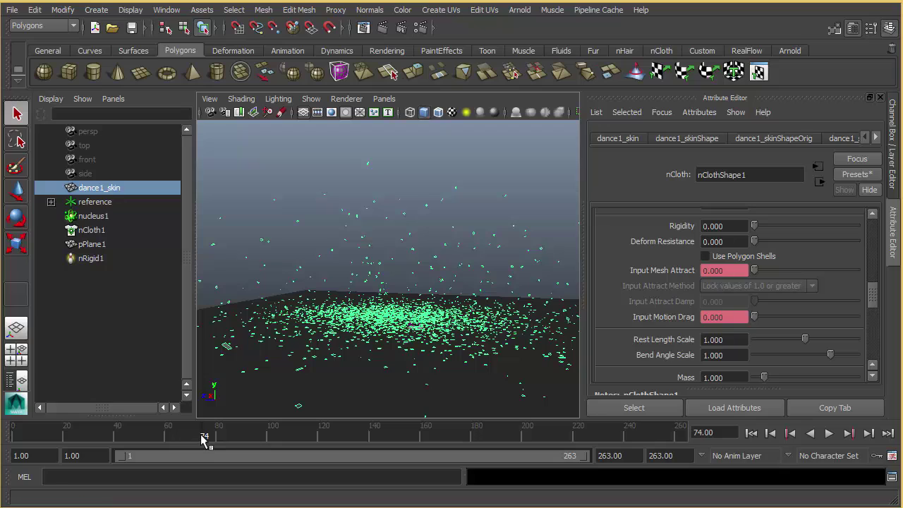
right_click(726, 338)
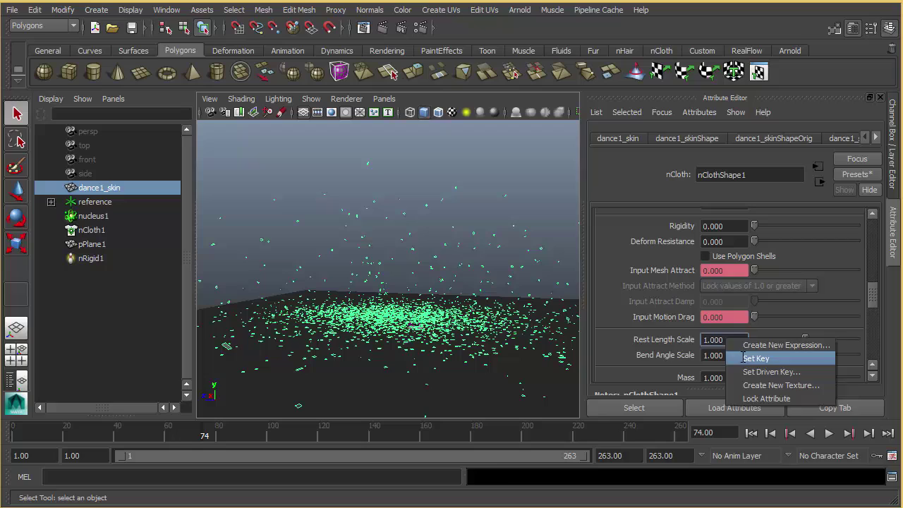
click(753, 358)
Move to frame 83, set the Rest Length Scale to 0.1 and key it
click(225, 438)
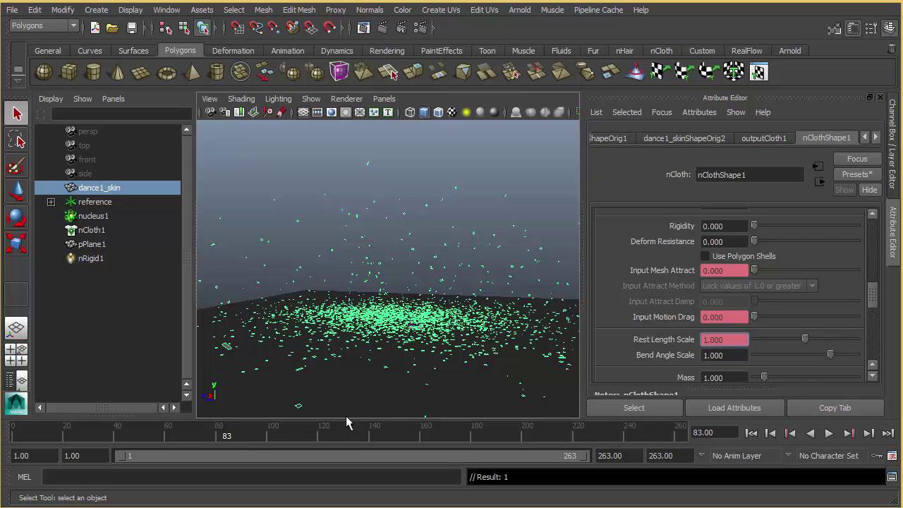
right_click(717, 340)
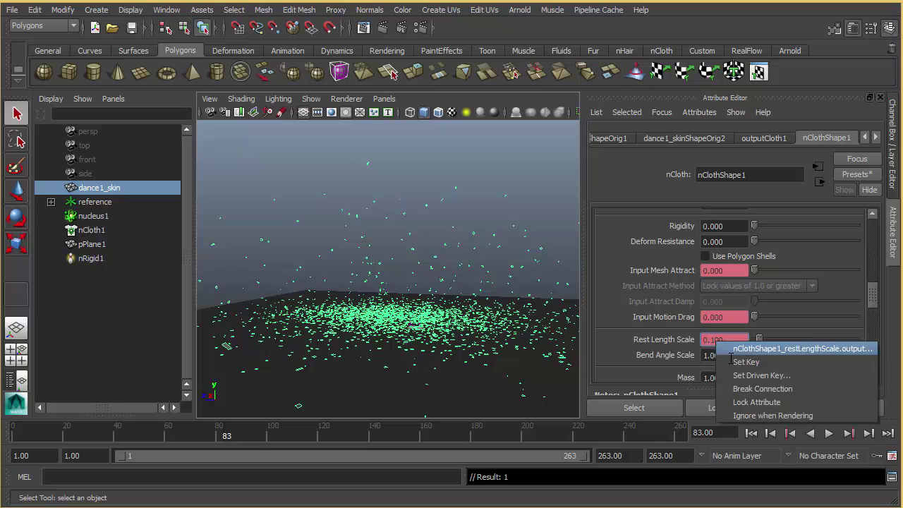
click(753, 361)
Replay the simulation from frame 1 with the dancer deselected and watch the burst fragments shrink above the floor
click(751, 433)
alt+right_drag(470, 292, 410, 283)
key(alt+v)
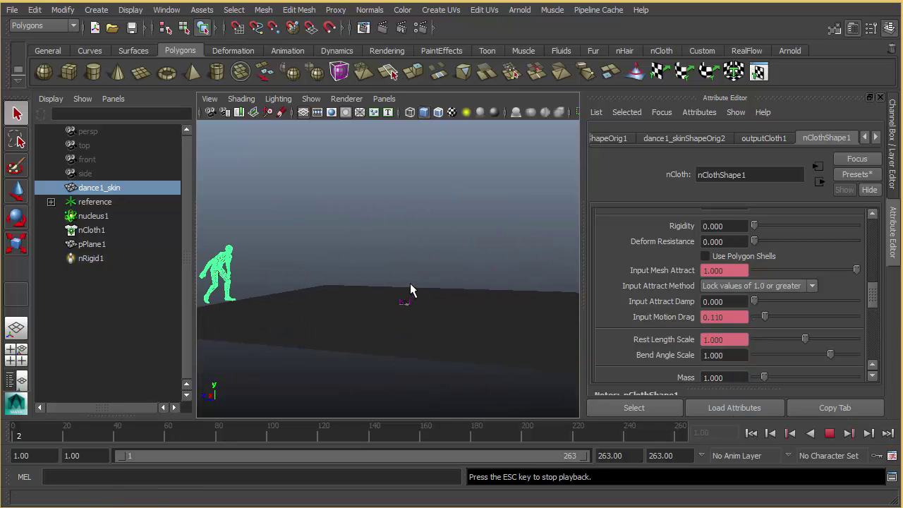
click(441, 241)
alt+right_drag(447, 238, 443, 245)
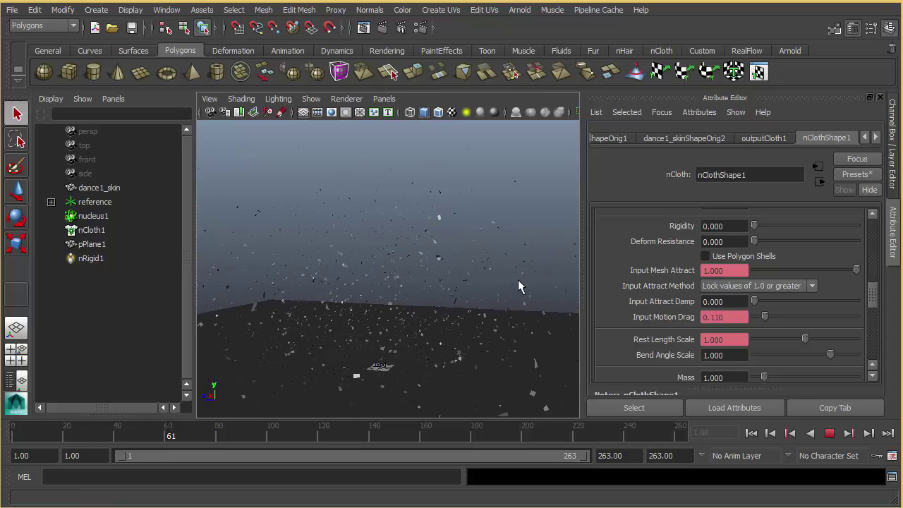
alt+middle_drag(504, 303, 510, 268)
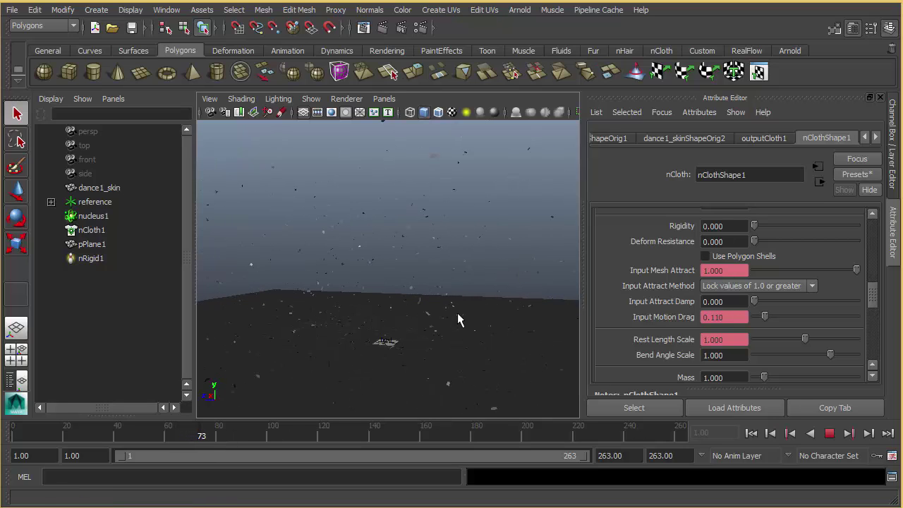
alt+right_drag(406, 307, 375, 312)
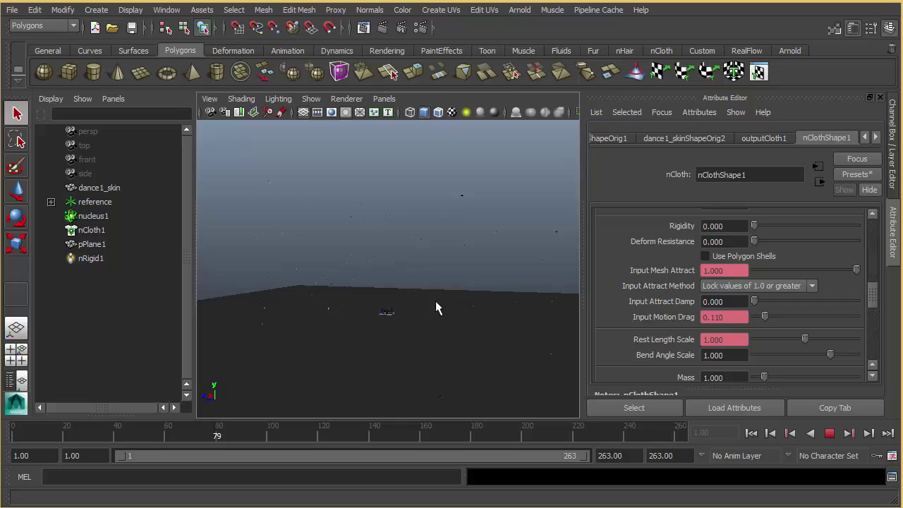
Stop the playback at frame 79, reselect the dancer's fragments and examine their reduced size over the floor
click(394, 195)
key(ctrl+z)
alt+right_drag(471, 249, 528, 261)
alt+drag(529, 262, 486, 282)
alt+right_drag(487, 283, 395, 285)
alt+drag(395, 285, 382, 247)
click(410, 181)
alt+right_drag(425, 219, 403, 227)
key(ctrl+z)
alt+drag(404, 227, 395, 216)
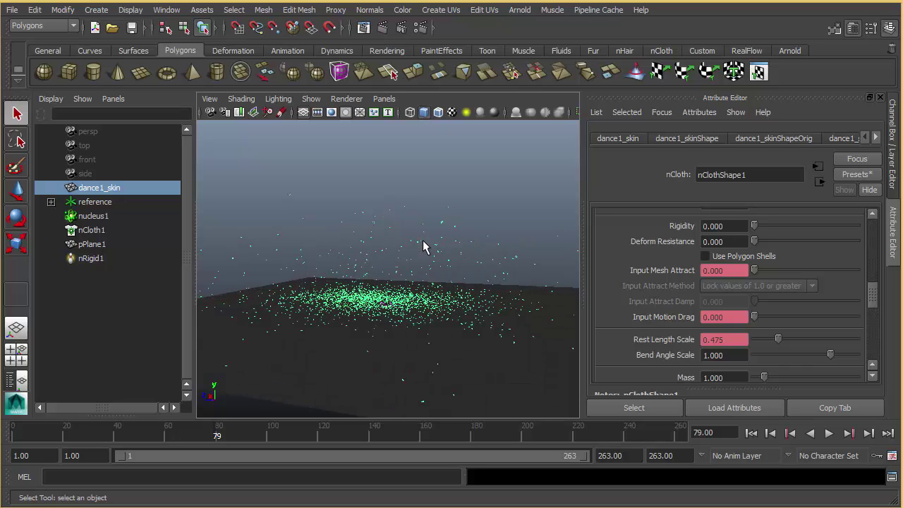
Deselect the fragments and play the simulation on to about frame 85 to check how far they shrink
key(alt+v)
click(457, 198)
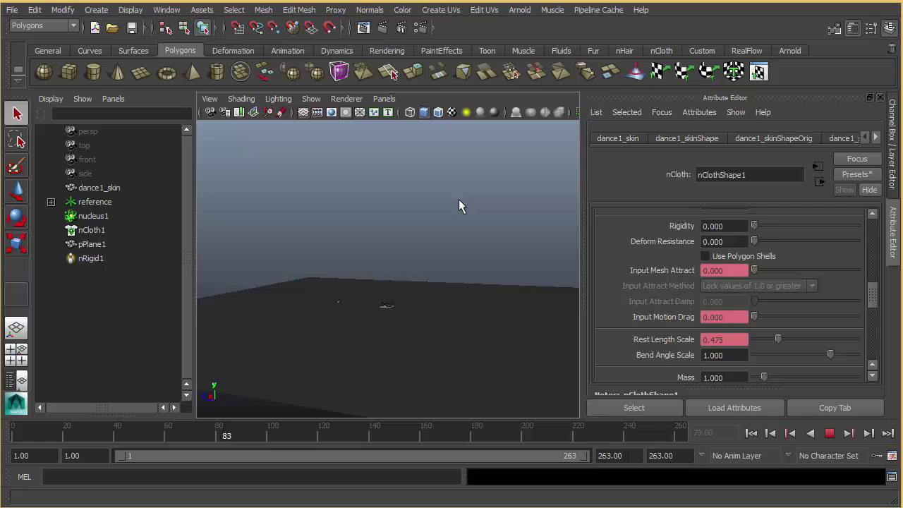
key(Escape)
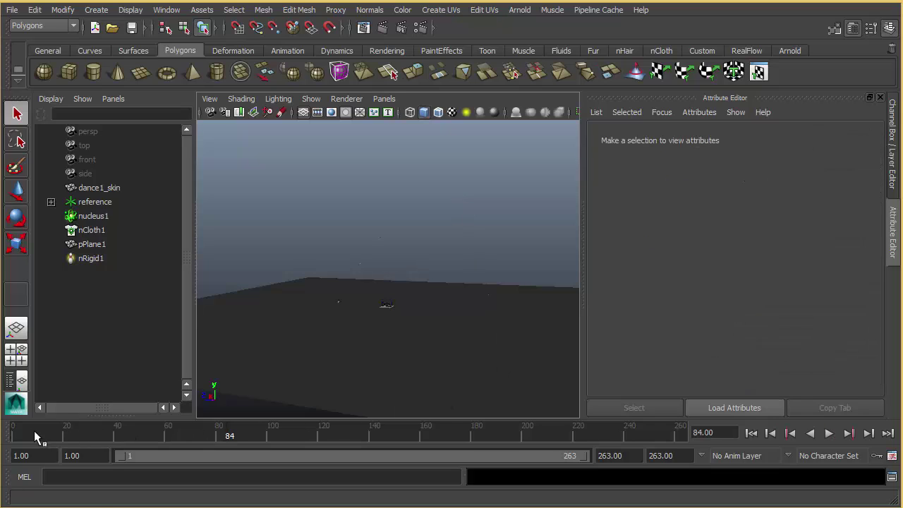
key(alt+v)
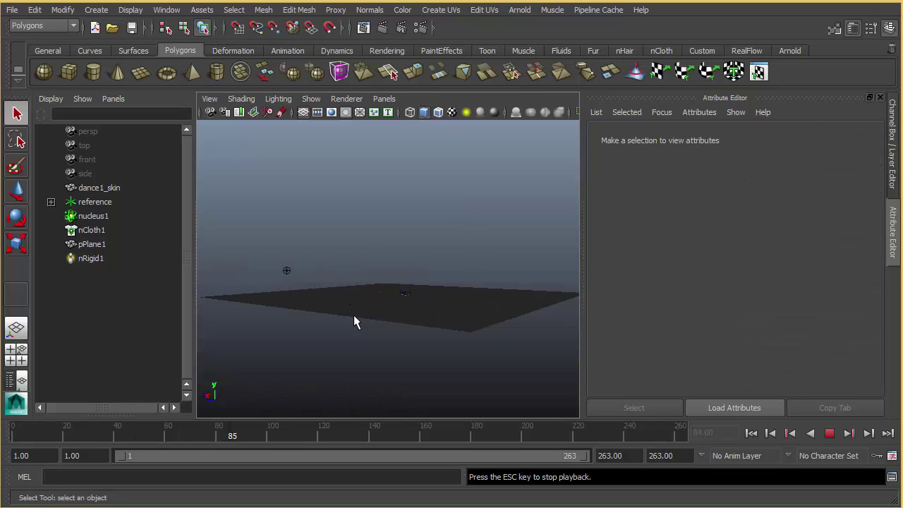
key(Escape)
Return to frame 1, frame the dancer and floor for the preview, and play up to frame 17
click(751, 433)
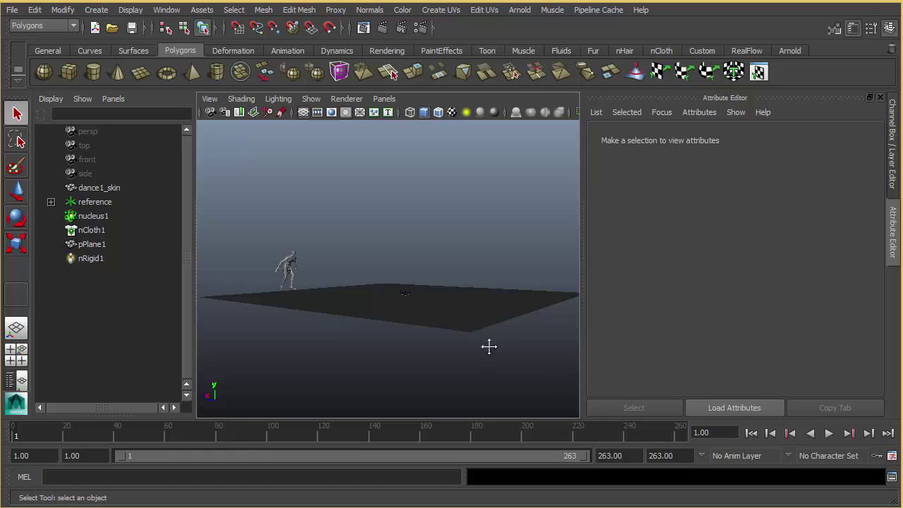
alt+right_drag(489, 346, 579, 367)
key(alt+v)
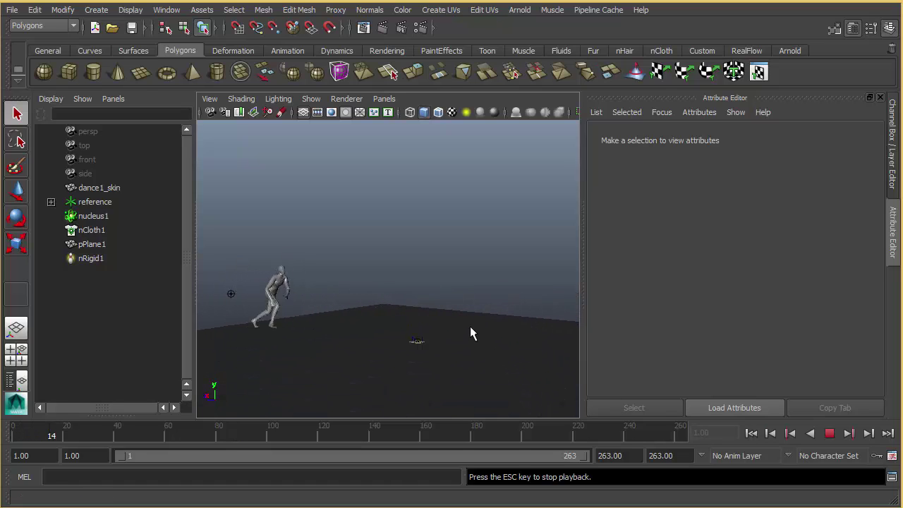
key(Escape)
Record a playblast in qt format with PNG encoding at scale 1 and interrupt it at frame 73
right_click(144, 428)
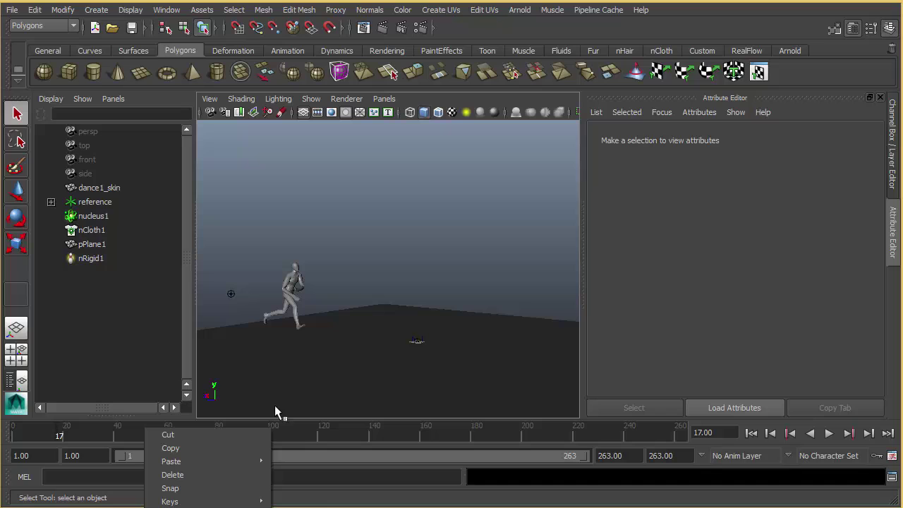
click(261, 507)
click(431, 271)
click(445, 287)
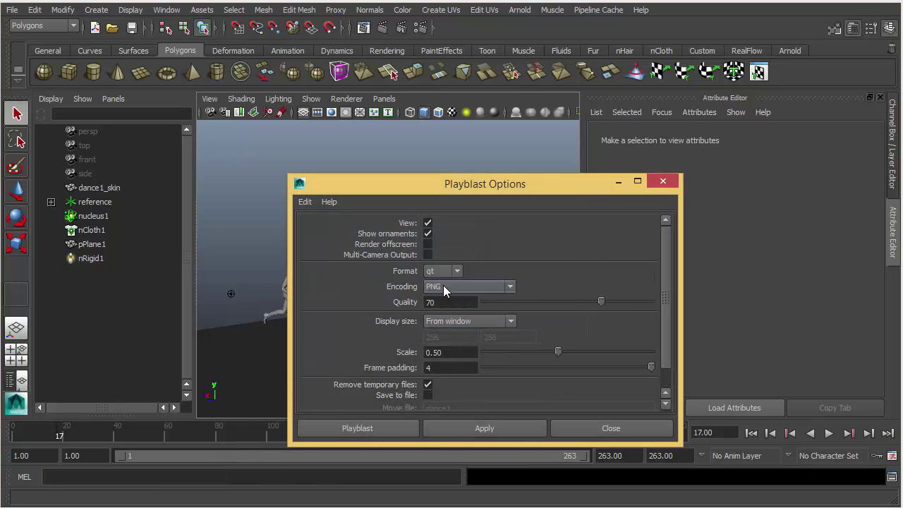
double_click(466, 352)
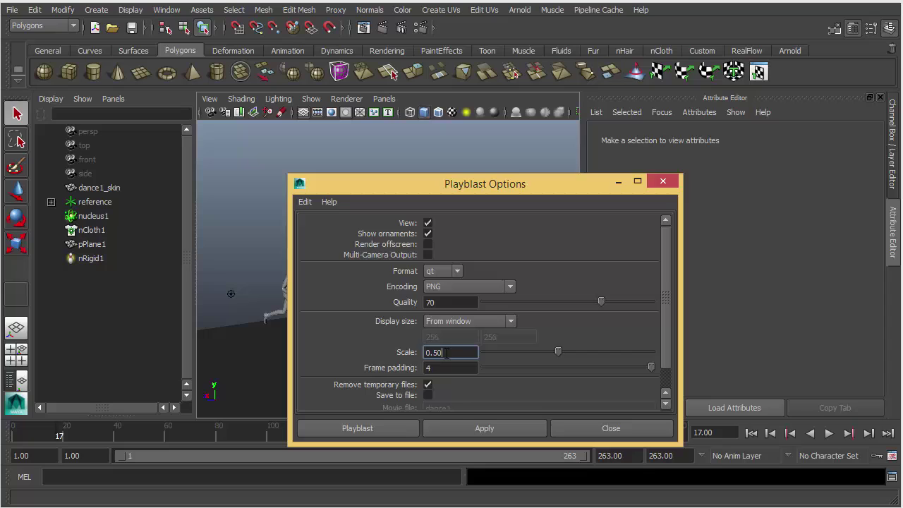
text(1)
key(Tab)
click(384, 424)
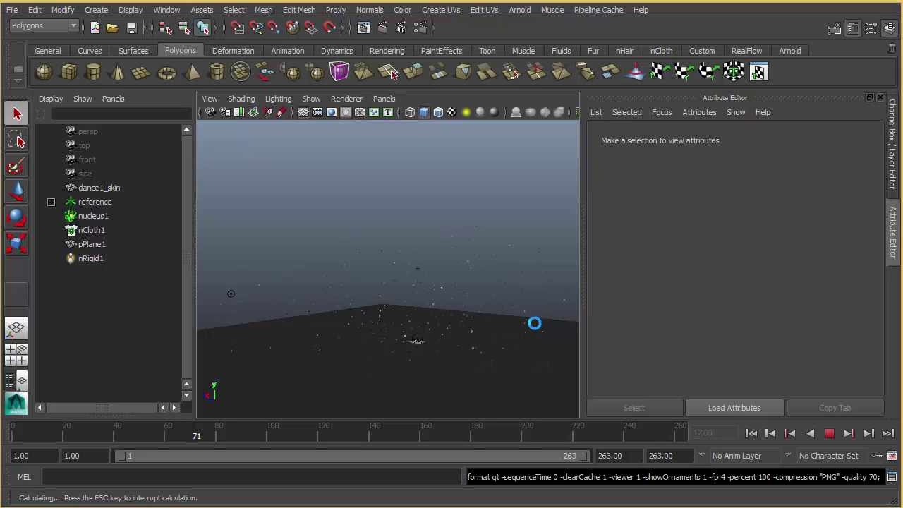
key(Escape)
Dismiss the Windows Media Player welcome setup and replay the blast13 clip to review the dancer's burst
click(435, 343)
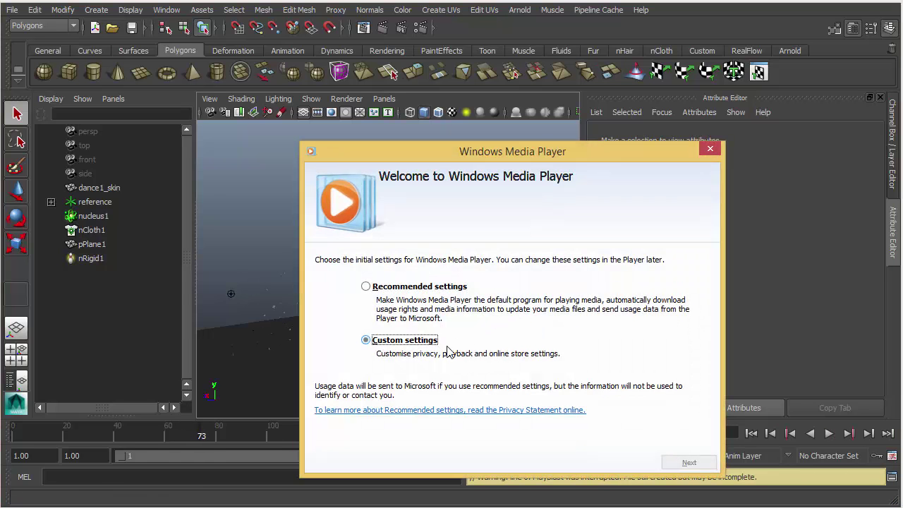
click(713, 148)
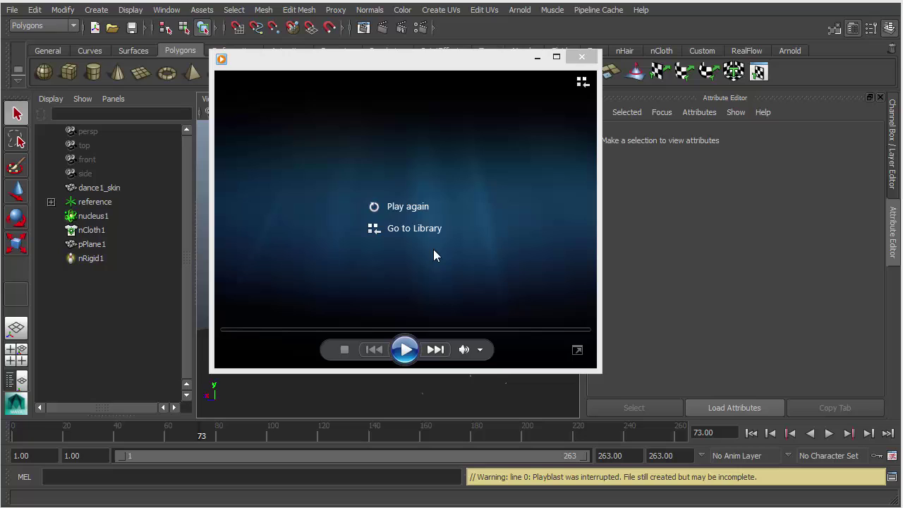
click(407, 208)
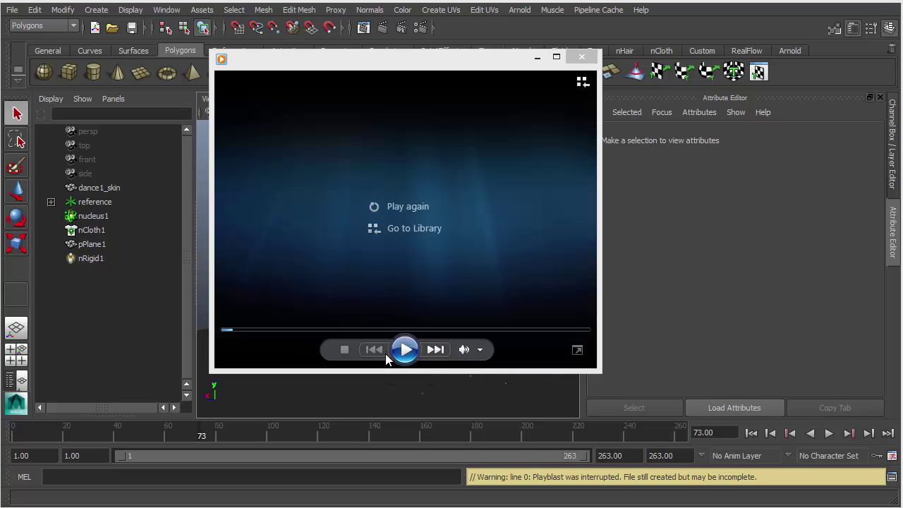
click(385, 354)
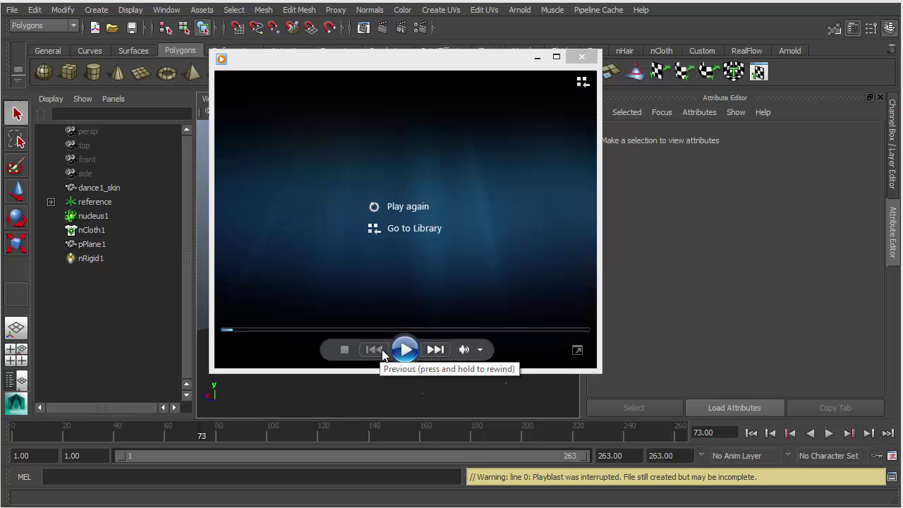
click(379, 350)
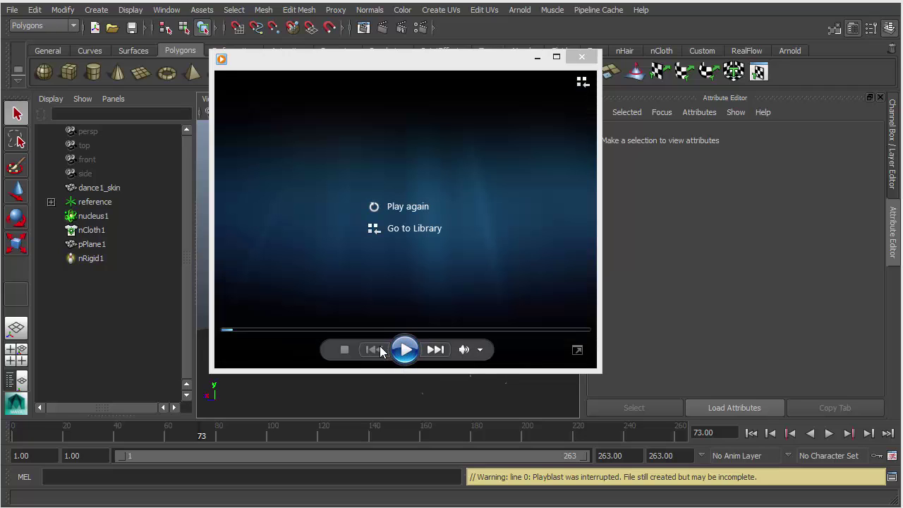
click(406, 350)
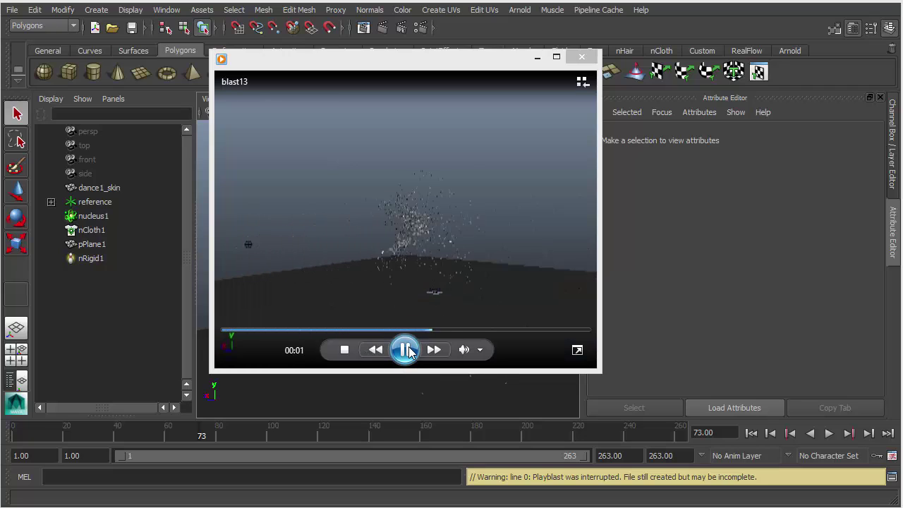
click(406, 350)
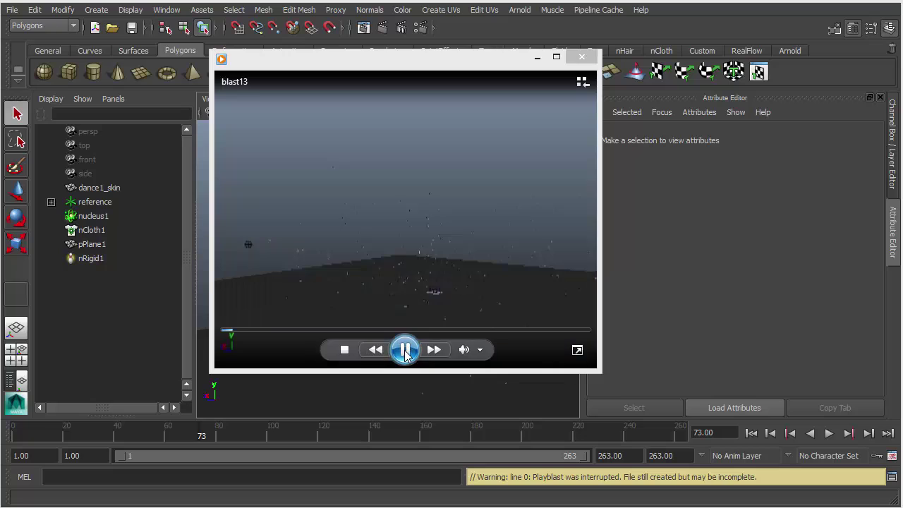